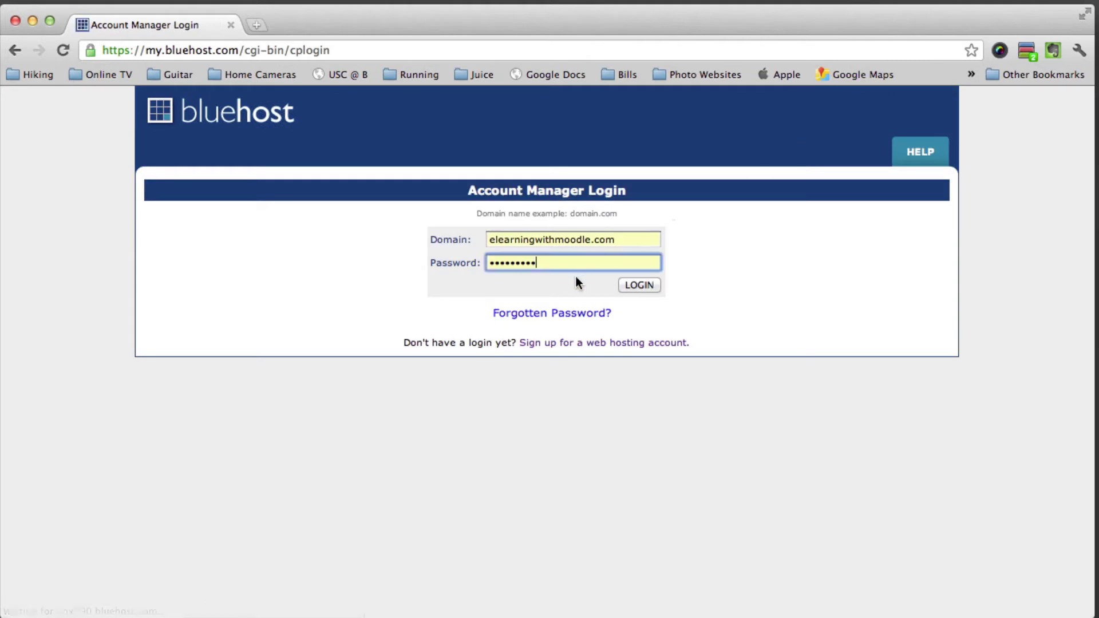
# Log in to the Bluehost Account Manager with the domain and account password
pyautogui.click(639, 285)
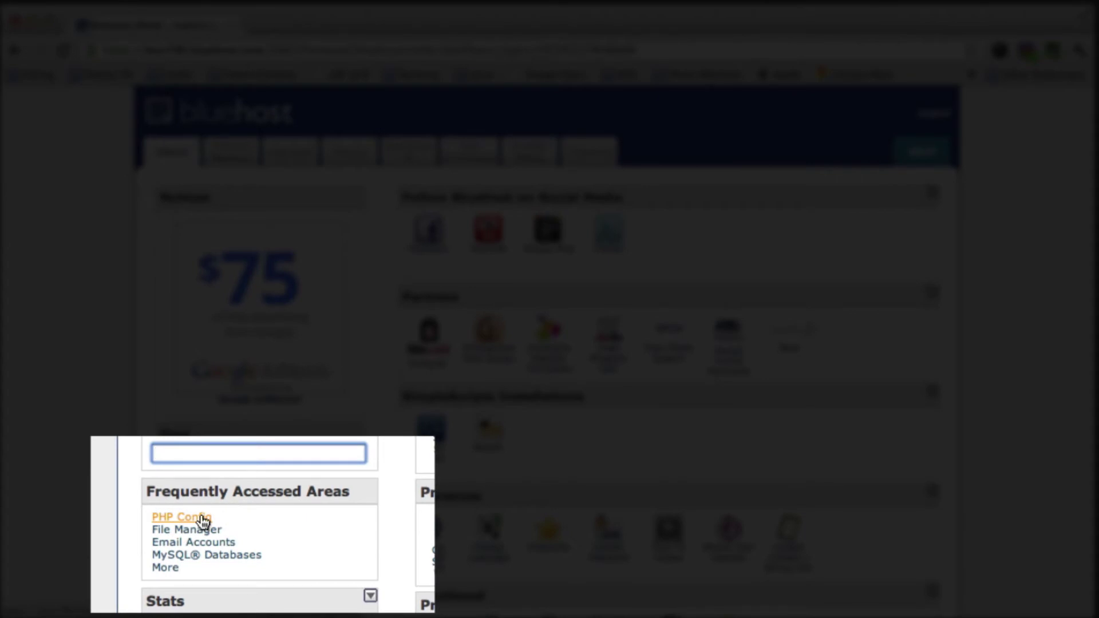
pyautogui.click(203, 517)
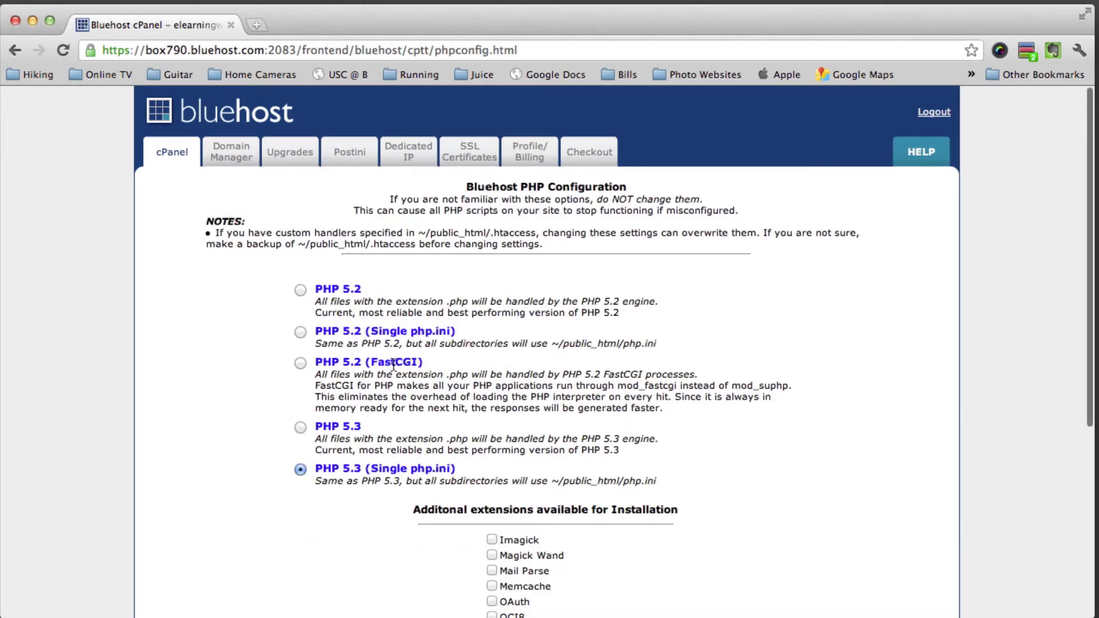
pyautogui.scroll(-10, 424, 471)
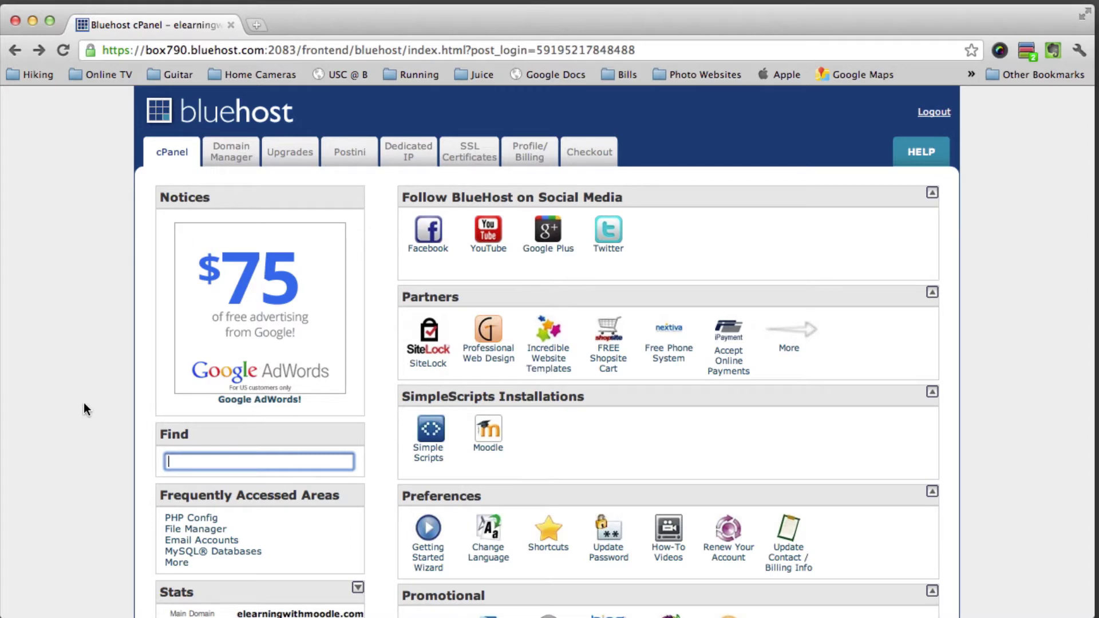
# Create the MySQL database 'adminexample' with the MySQL Database Wizard
pyautogui.scroll(-3, 84, 404)
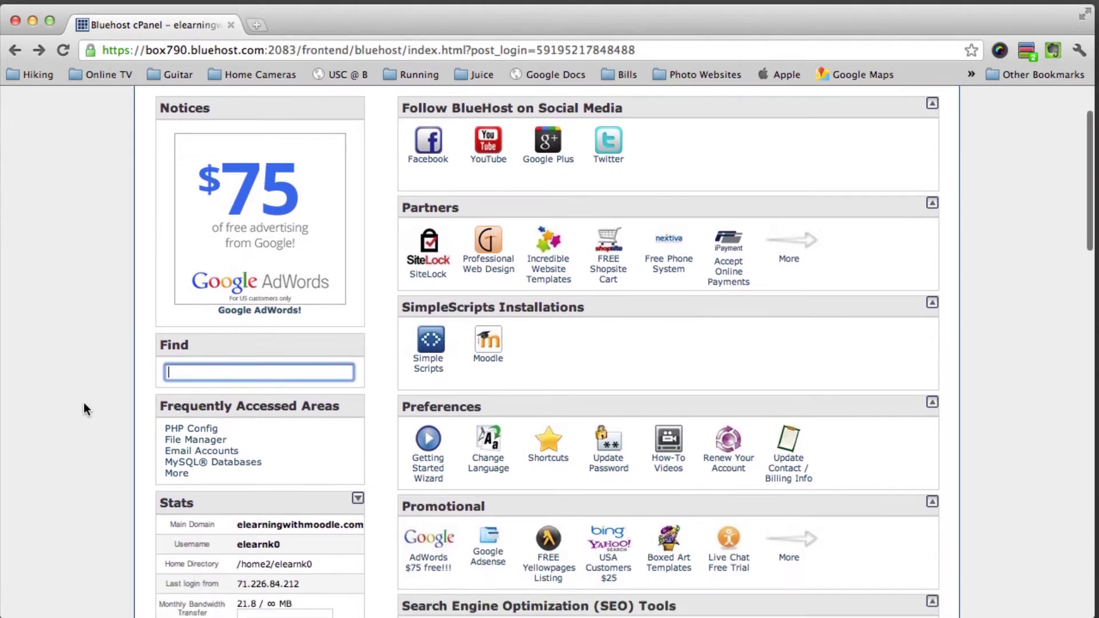
pyautogui.scroll(-10, 84, 408)
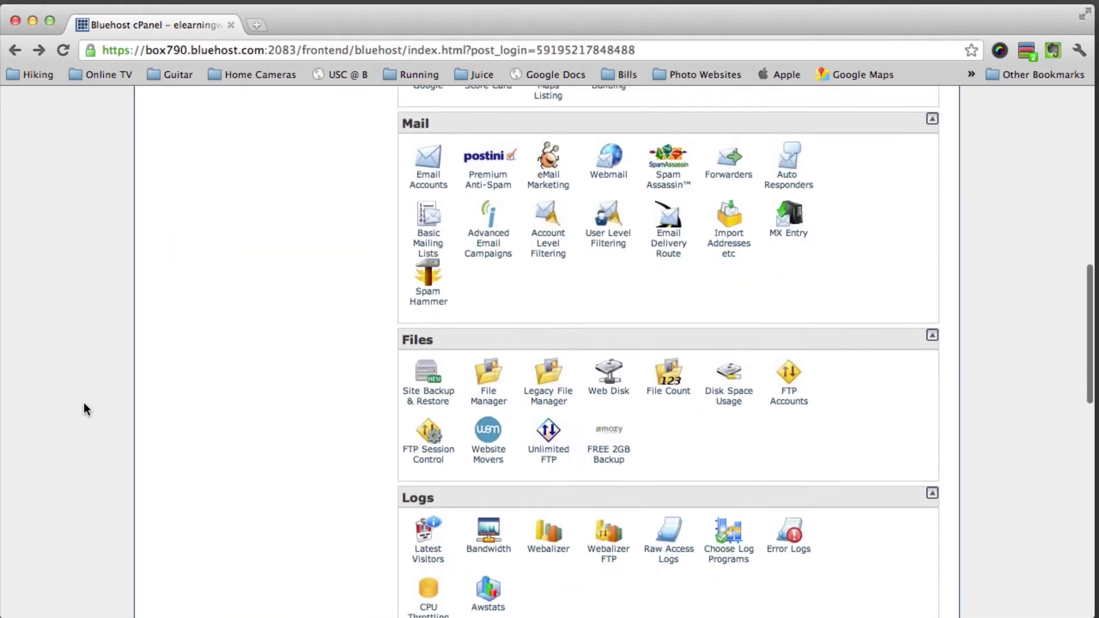
pyautogui.scroll(-2, 84, 408)
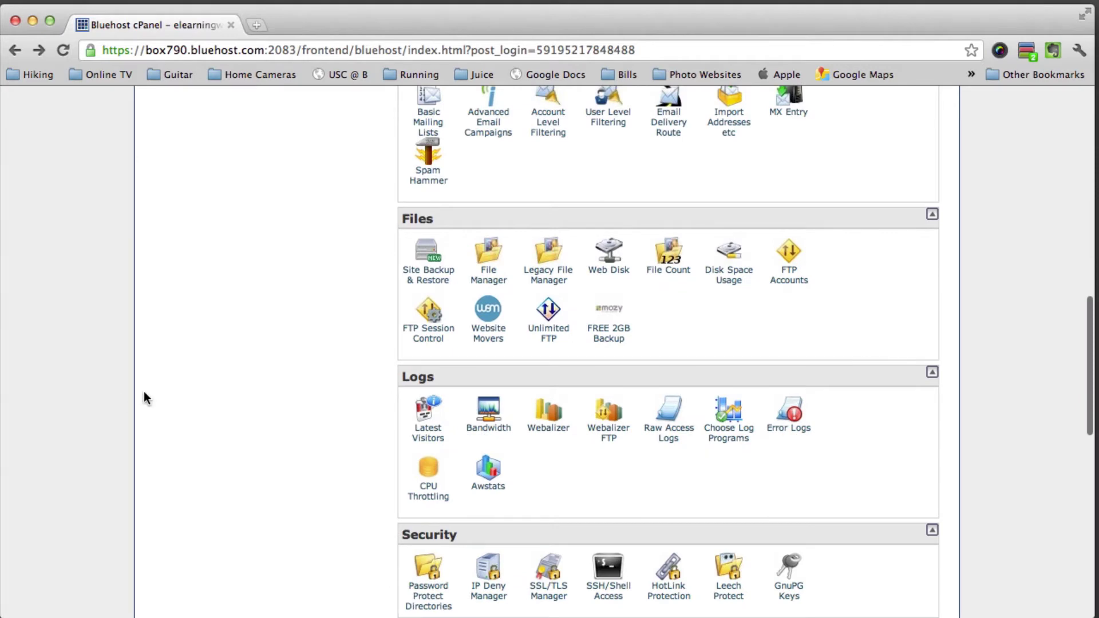
pyautogui.scroll(-5, 144, 396)
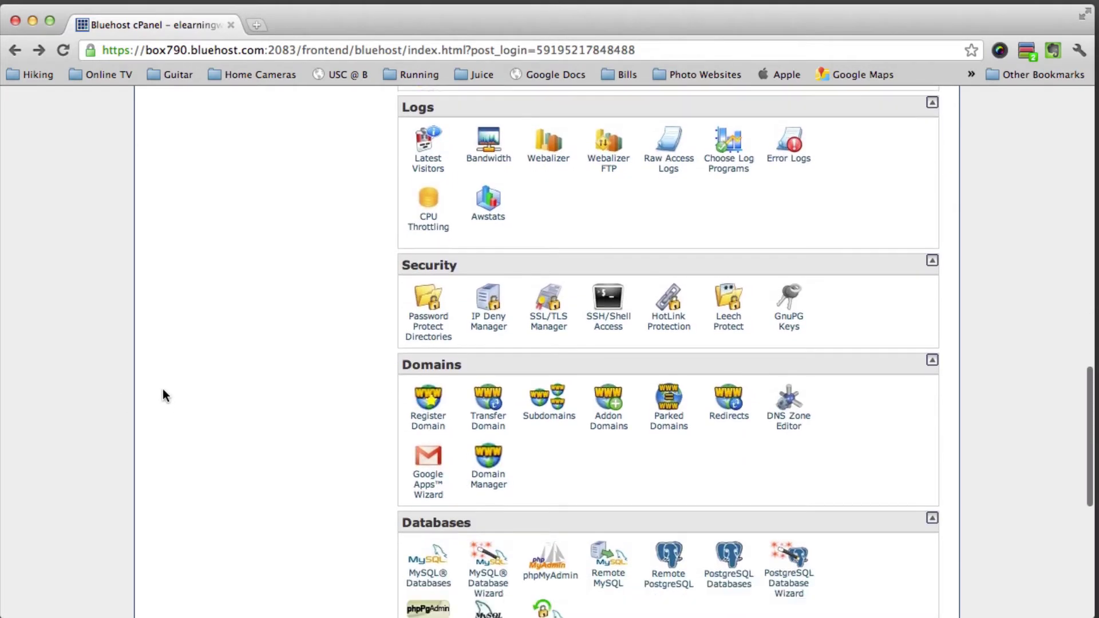
pyautogui.scroll(-3, 162, 395)
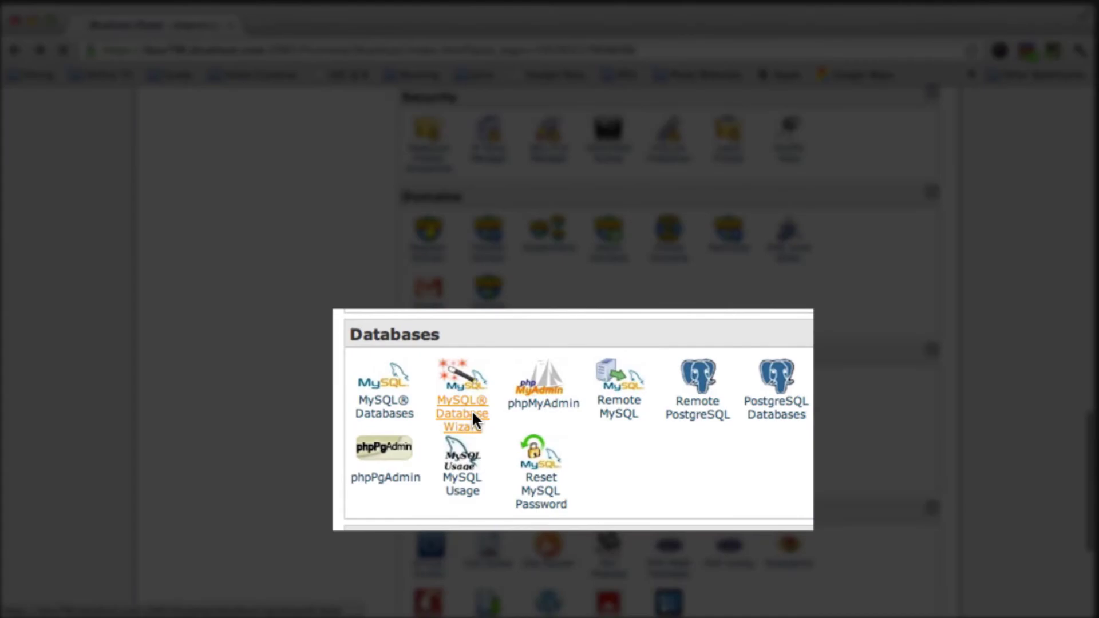
pyautogui.click(472, 410)
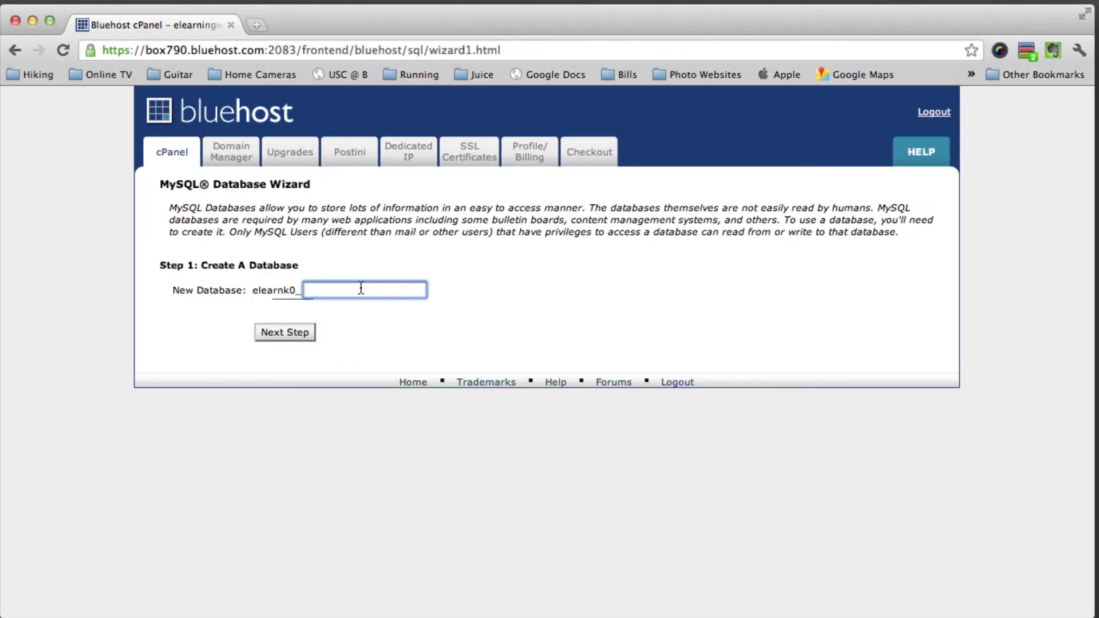
pyautogui.write('adminexample')
pyautogui.click(286, 332)
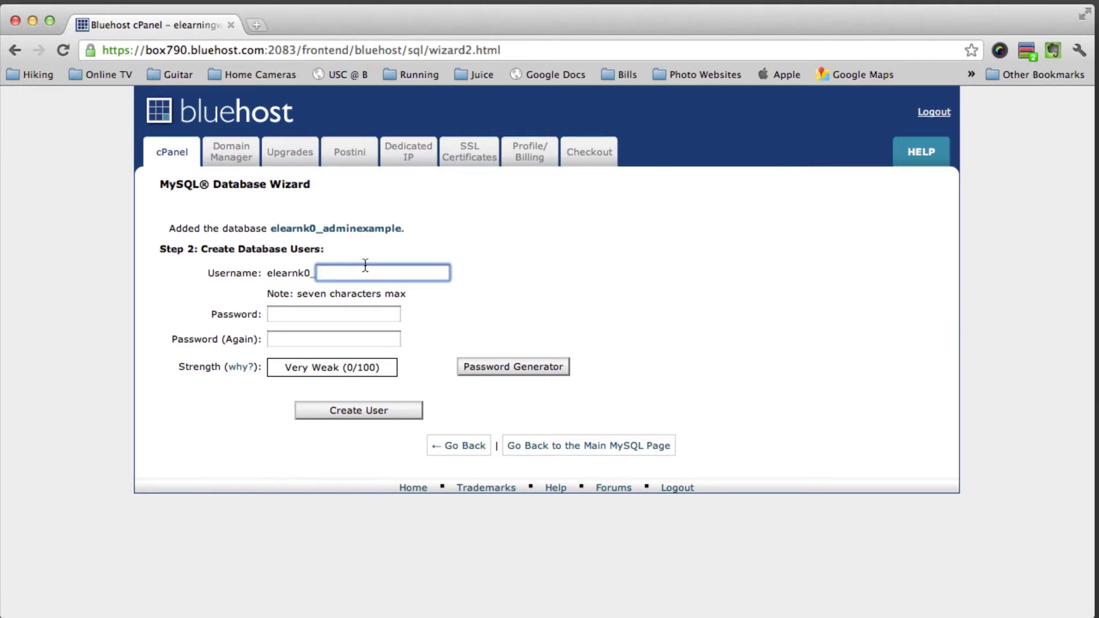
# Create database user 'adminex' with a password and grant it ALL PRIVILEGES on adminexample
pyautogui.write('adminex')
pyautogui.click(333, 314)
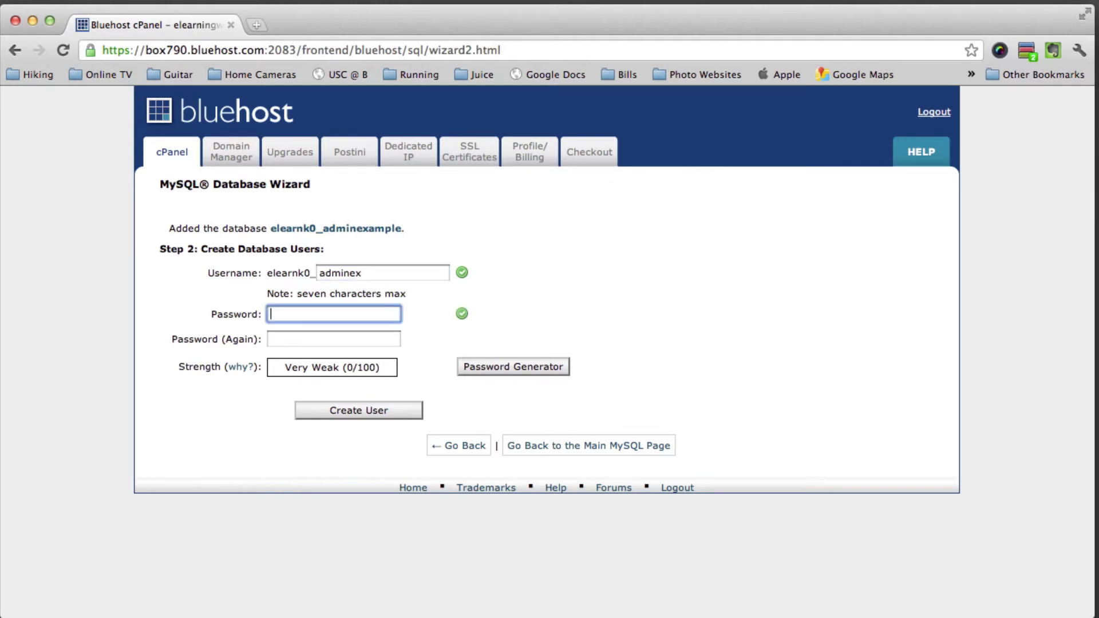
pyautogui.write('••••••')
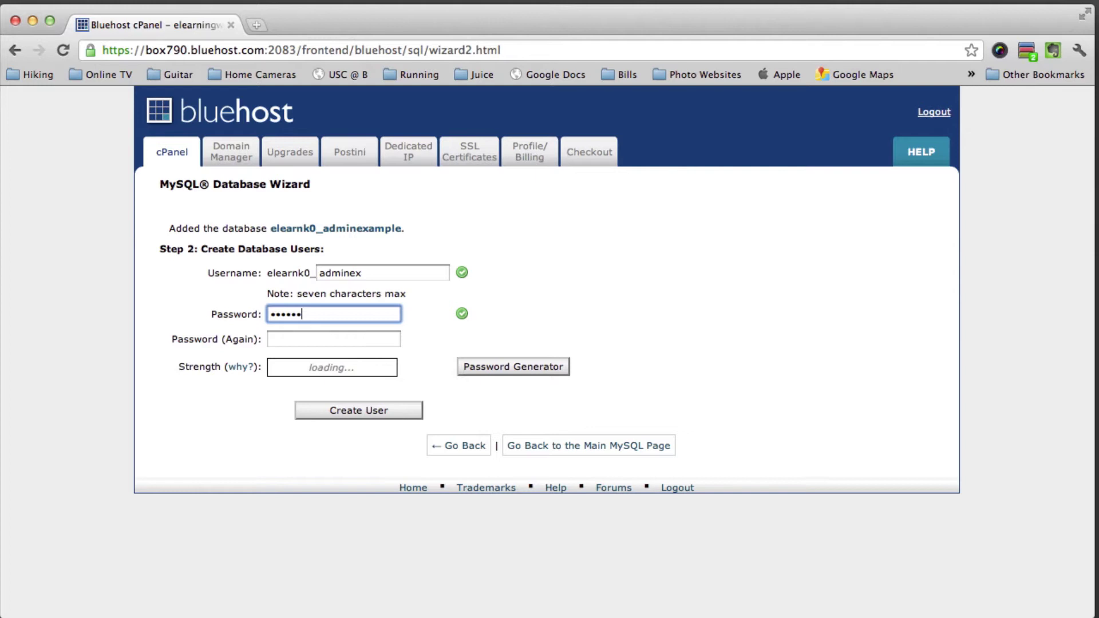
pyautogui.write('•••')
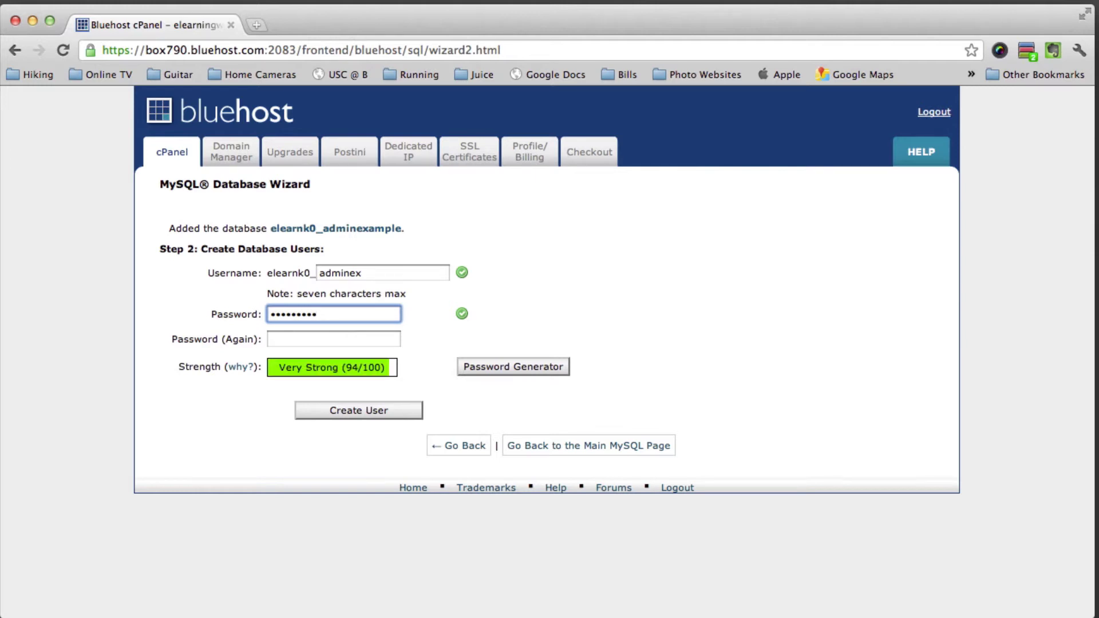
pyautogui.click(333, 339)
pyautogui.write('•••••••••')
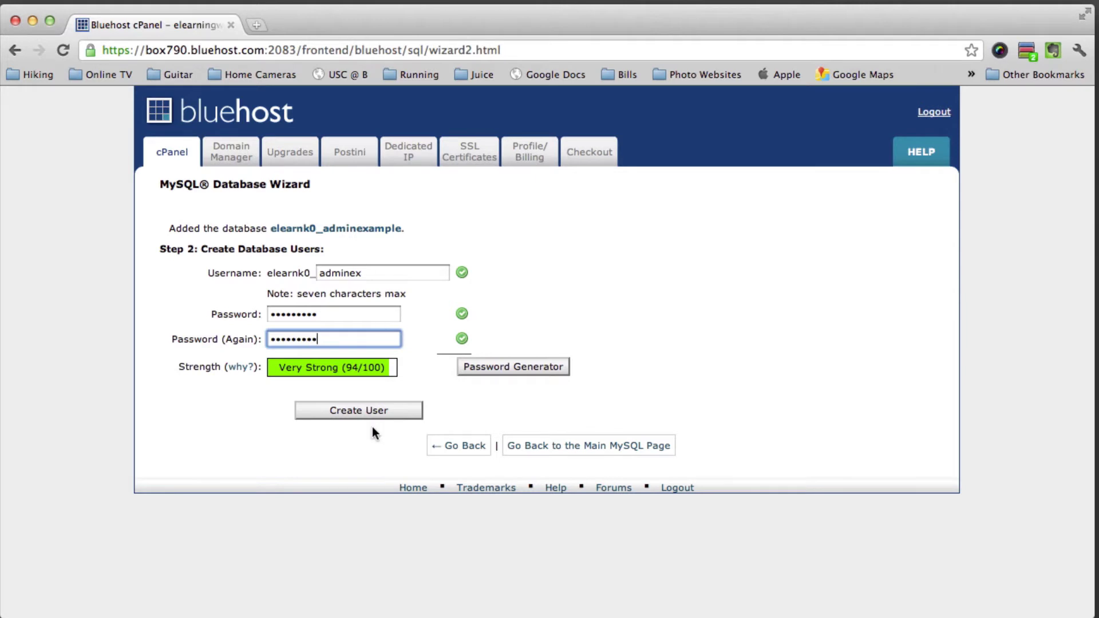
pyautogui.click(362, 410)
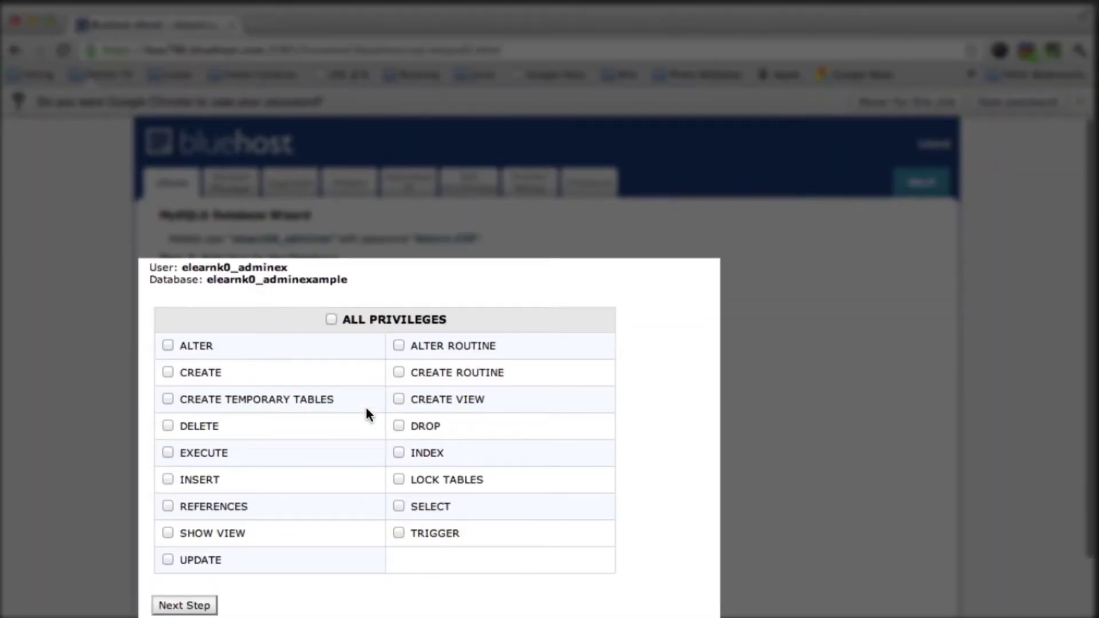
pyautogui.click(331, 320)
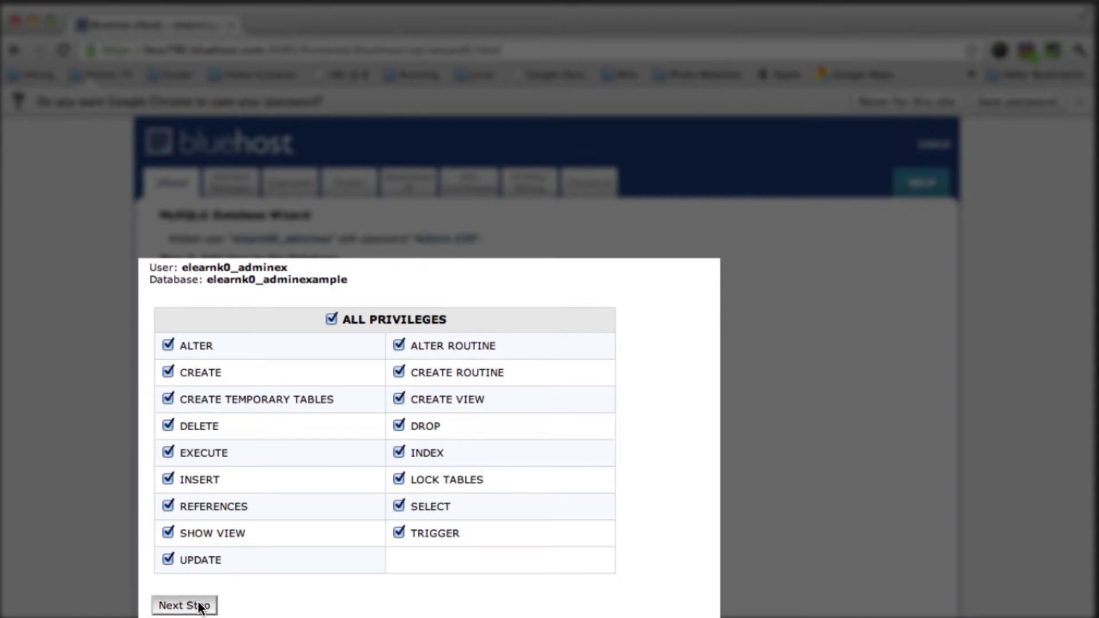
pyautogui.click(166, 605)
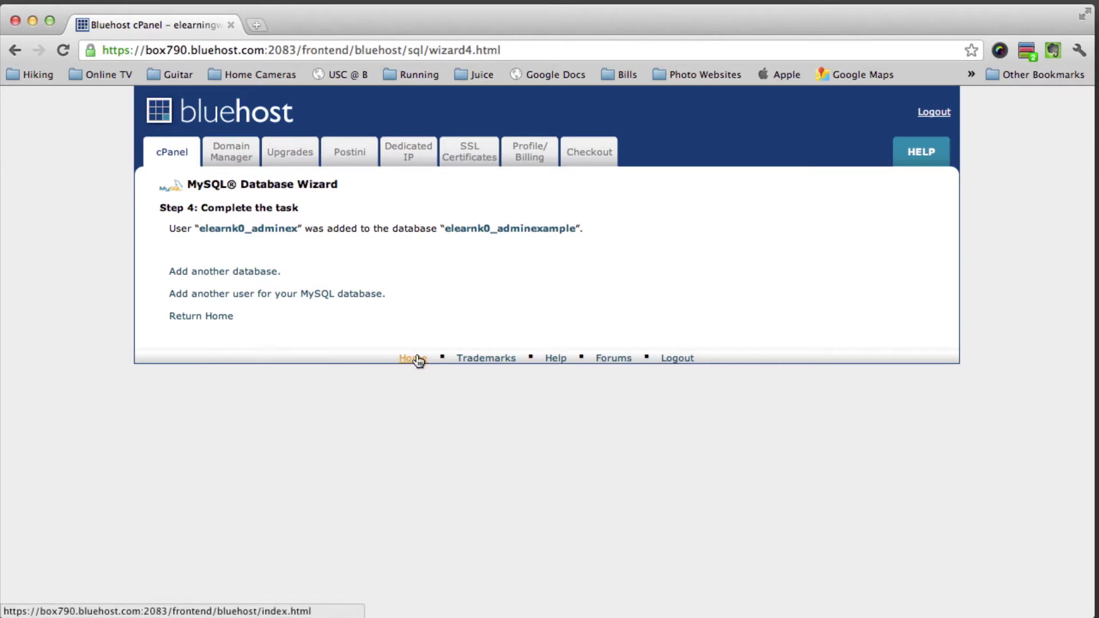
# Open phpMyAdmin from the cPanel home page and log in with the account password
pyautogui.click(180, 154)
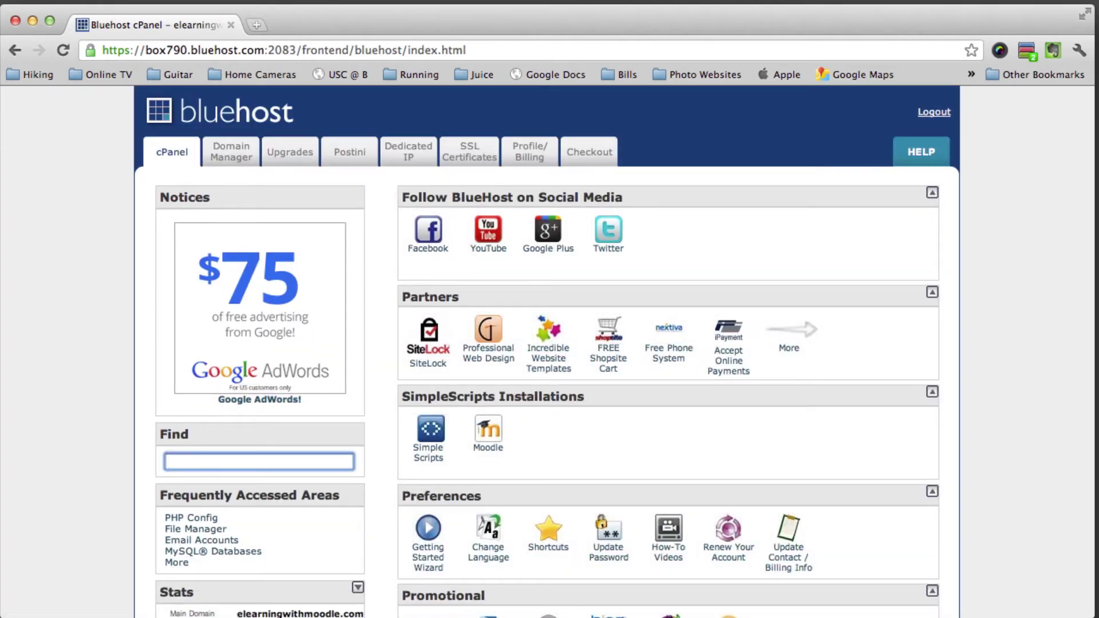
pyautogui.scroll(-15, 550, 344)
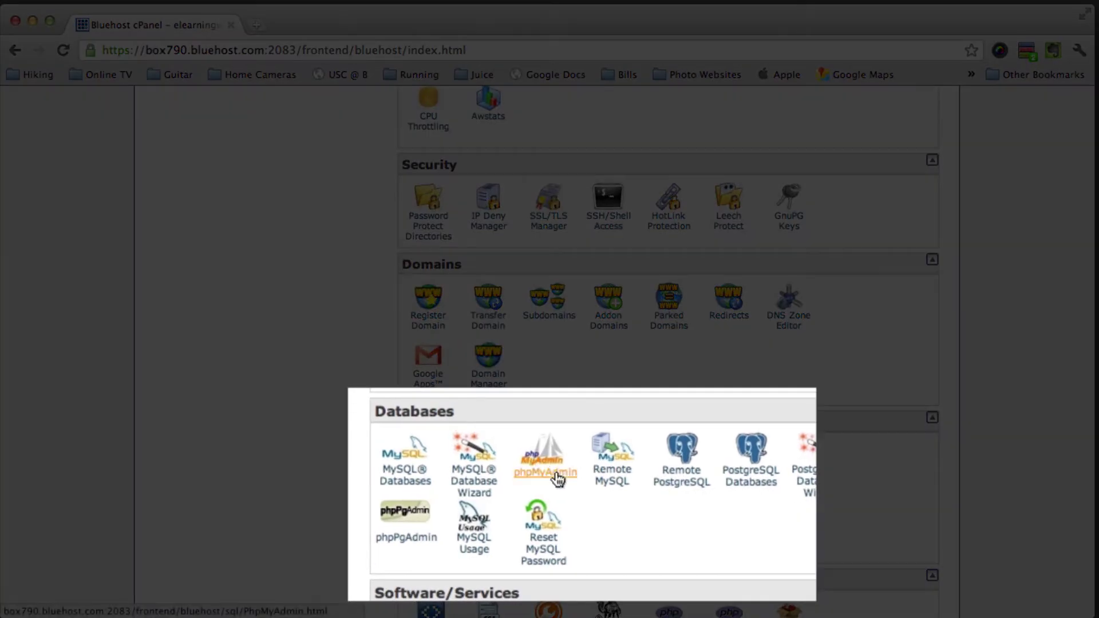
pyautogui.click(558, 477)
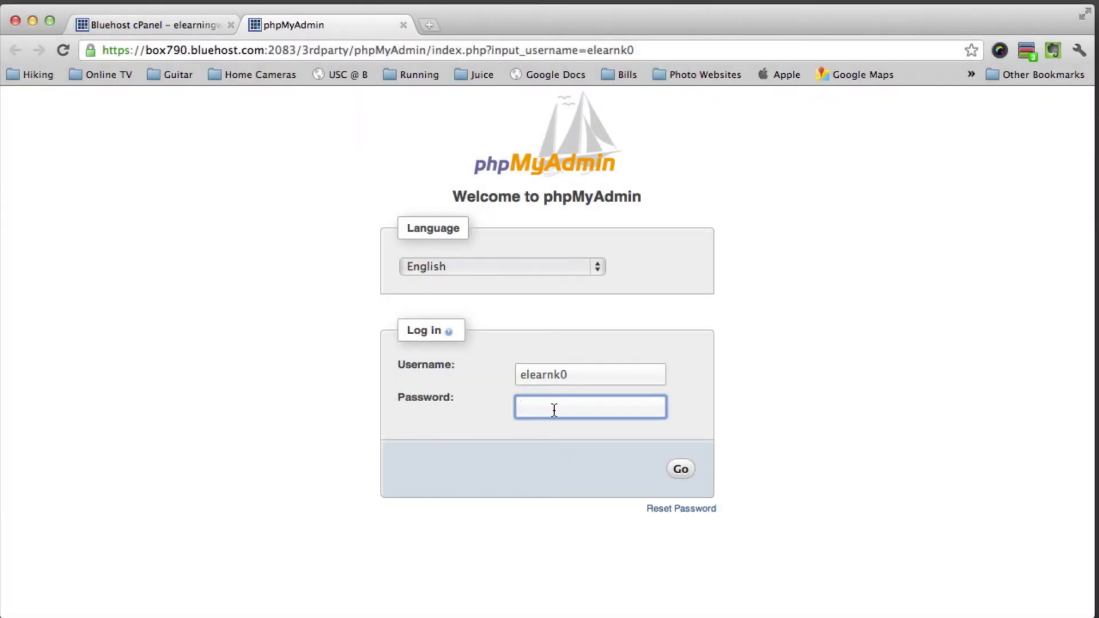
pyautogui.write('•••••••••')
pyautogui.click(690, 469)
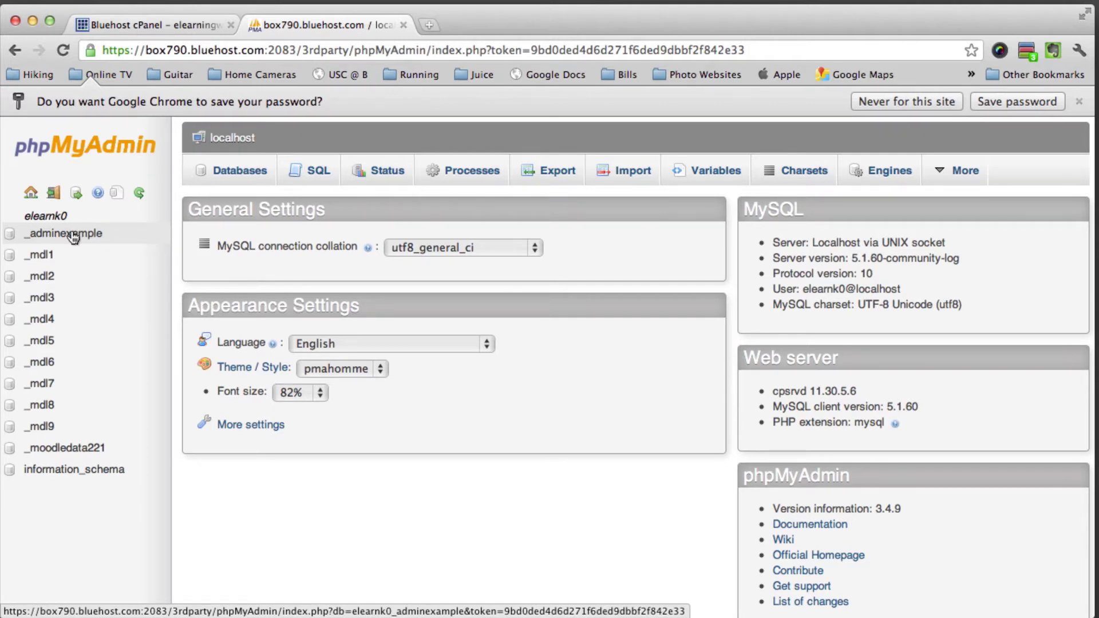
# Set the elearnk0_adminexample database collation to utf8_unicode_ci in its Operations options
pyautogui.click(62, 237)
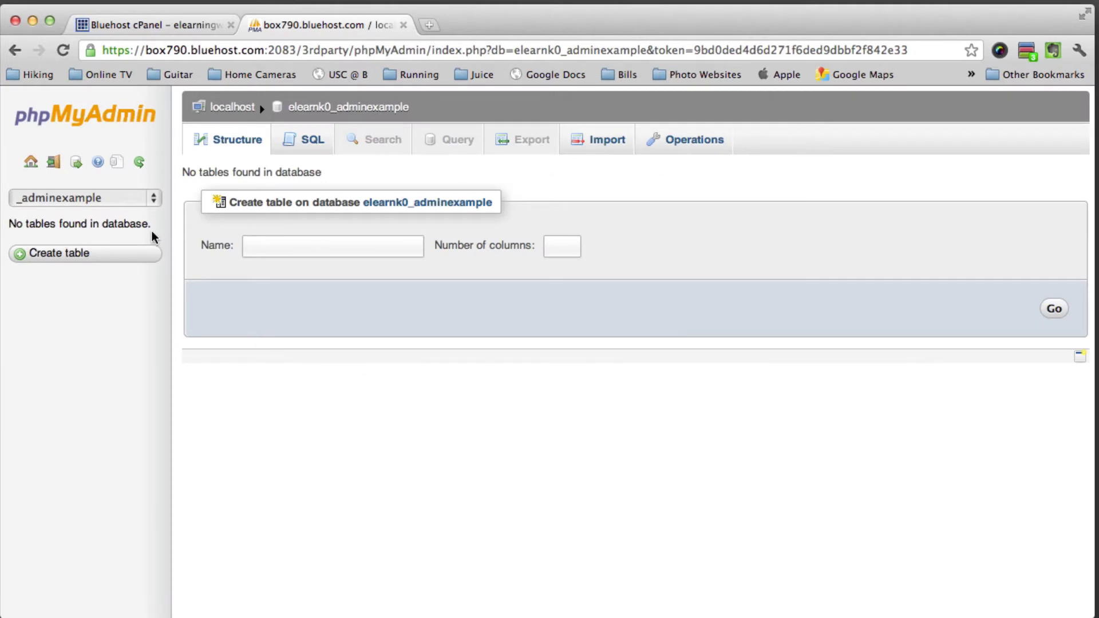
pyautogui.moveTo(152, 224); pyautogui.dragTo(10, 227)
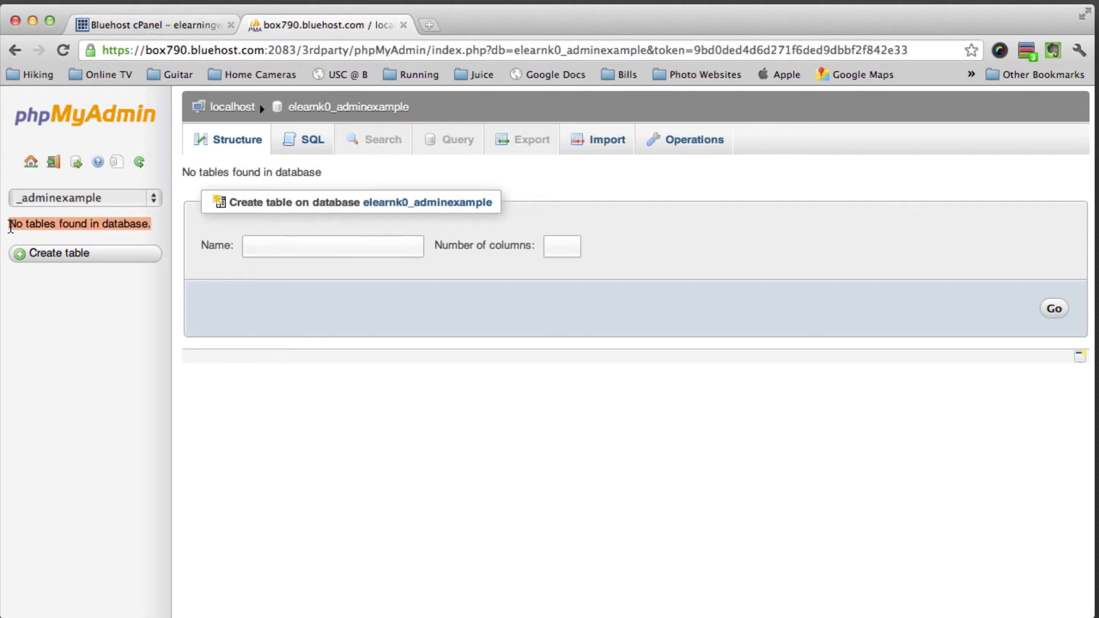
pyautogui.click(86, 223)
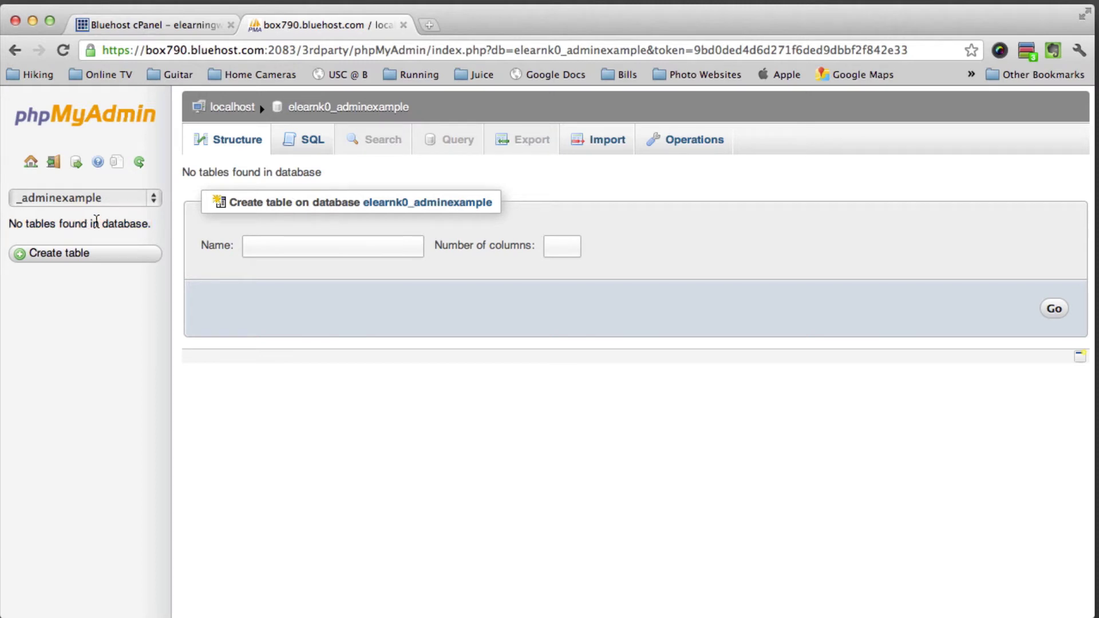
pyautogui.click(703, 143)
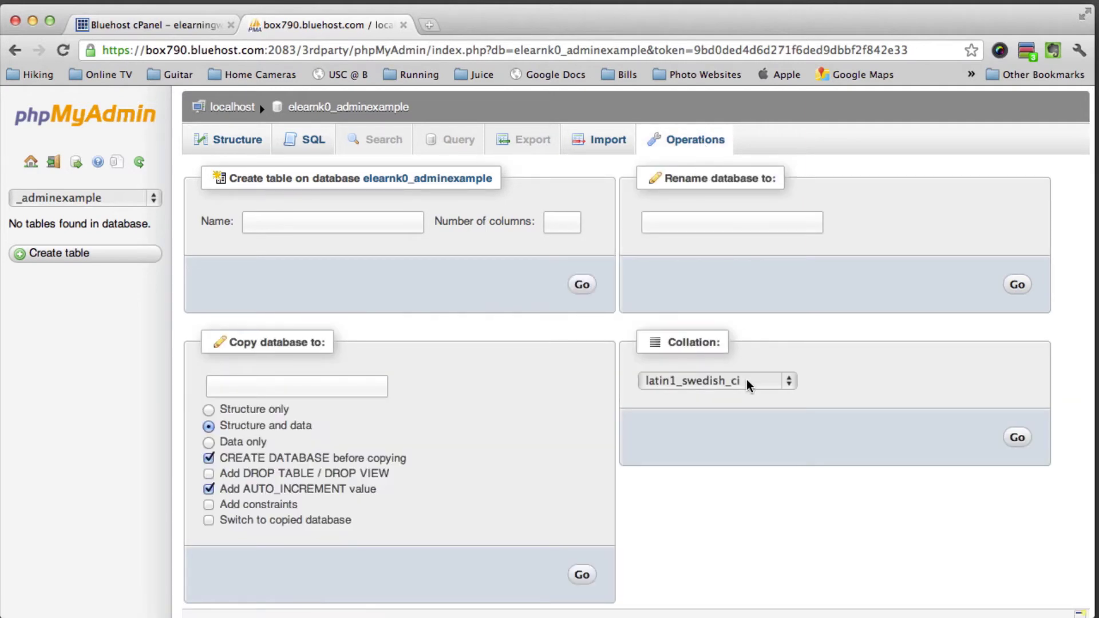
pyautogui.click(717, 382)
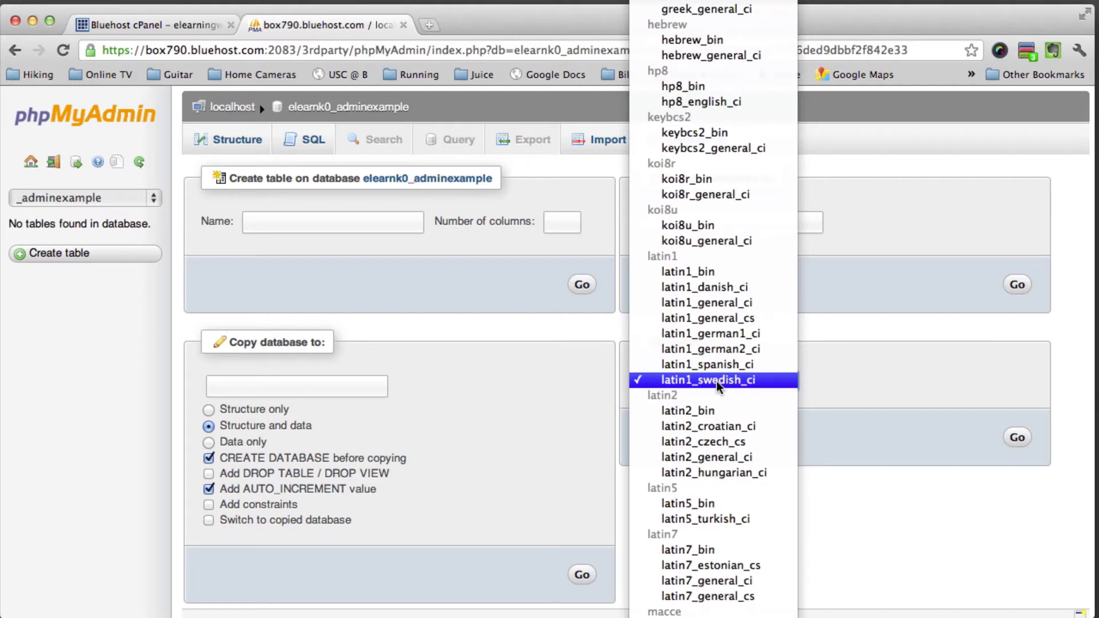
pyautogui.scroll(-10, 717, 381)
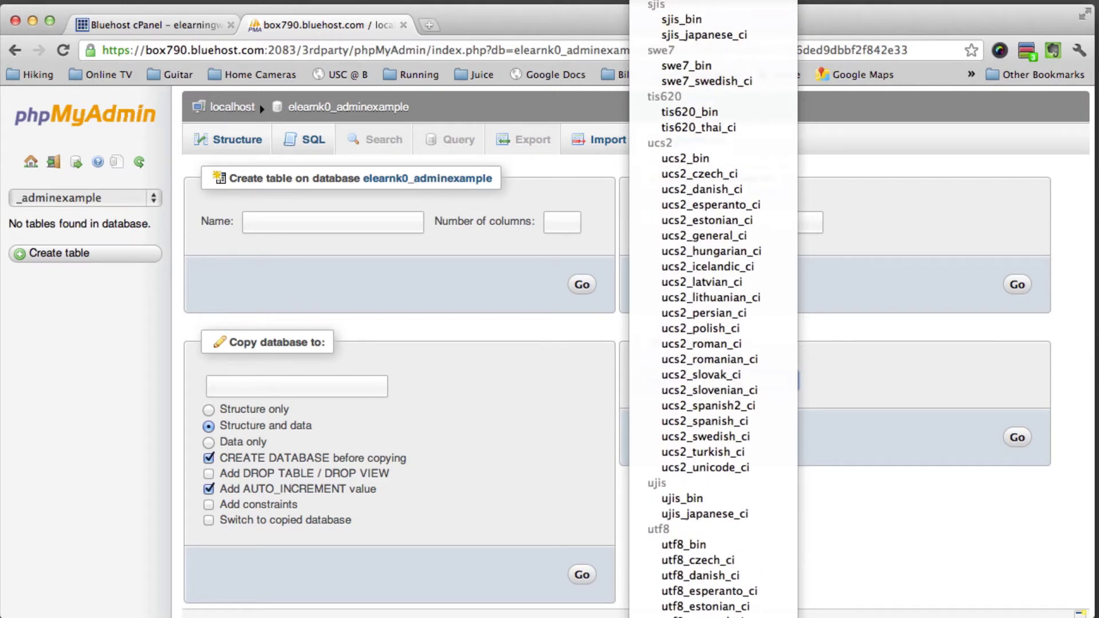
pyautogui.click(718, 547)
pyautogui.press('Escape')
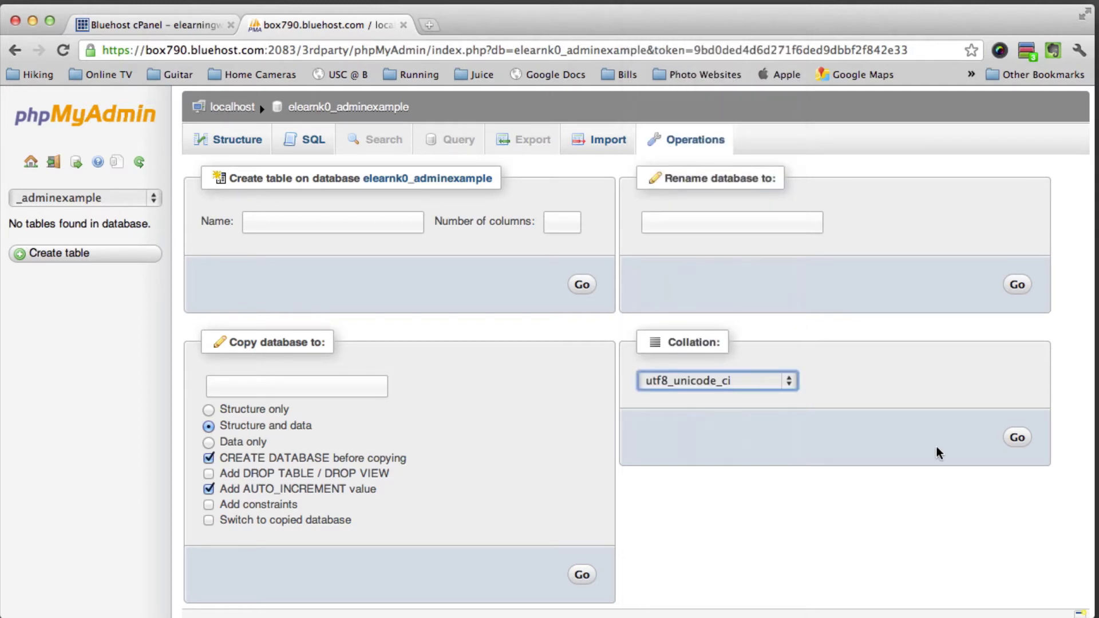
pyautogui.click(1017, 439)
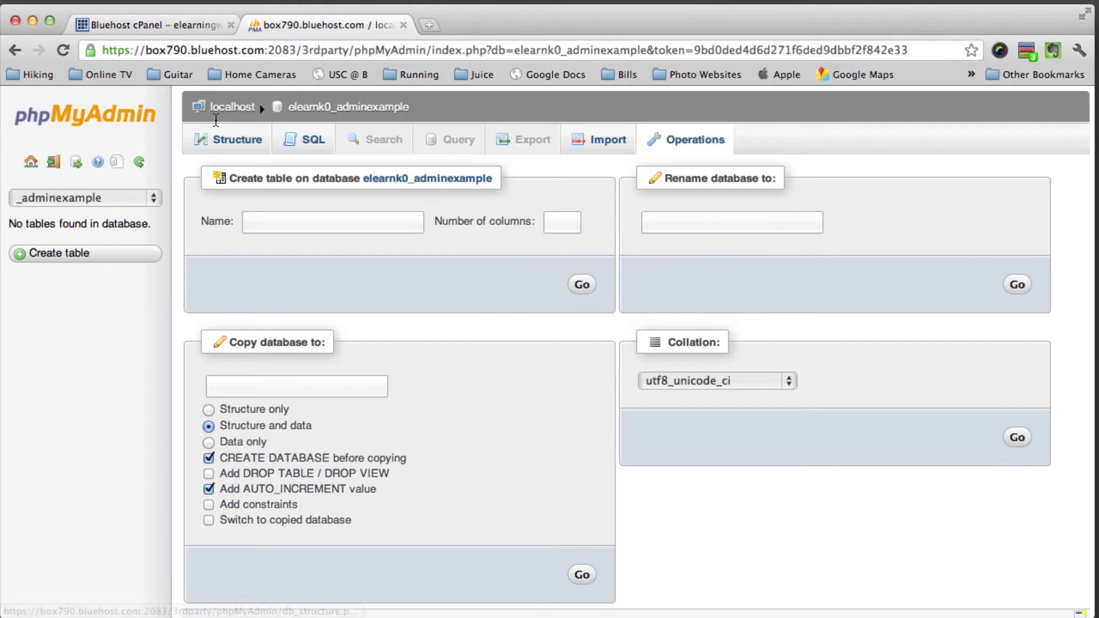
# Close the phpMyAdmin tab and scroll the cPanel page down to the Files section
pyautogui.click(403, 25)
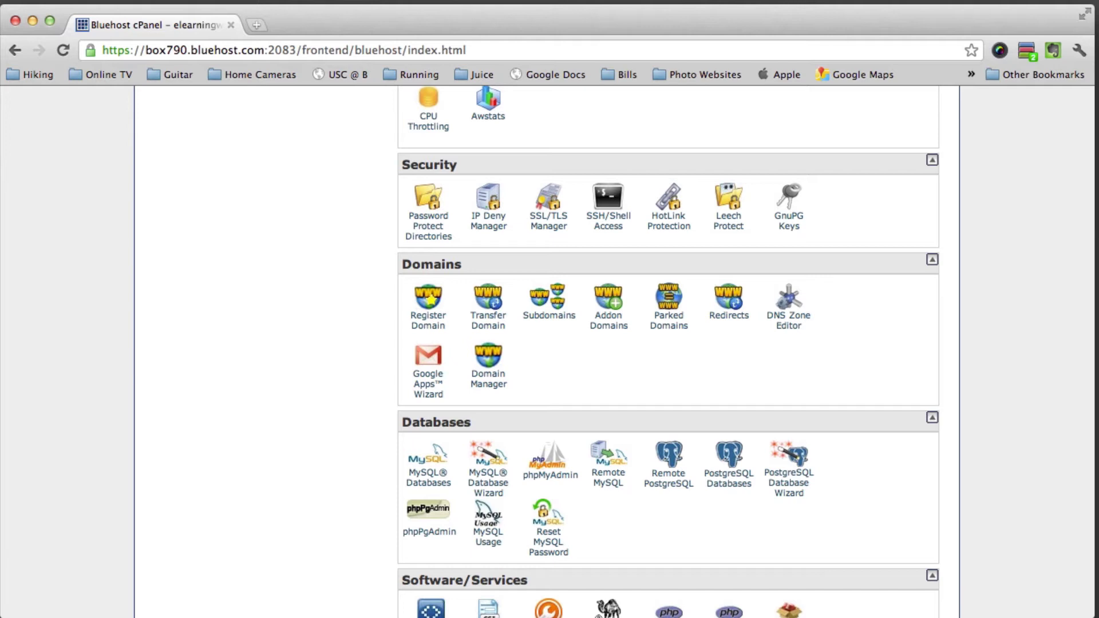
pyautogui.scroll(15, 547, 352)
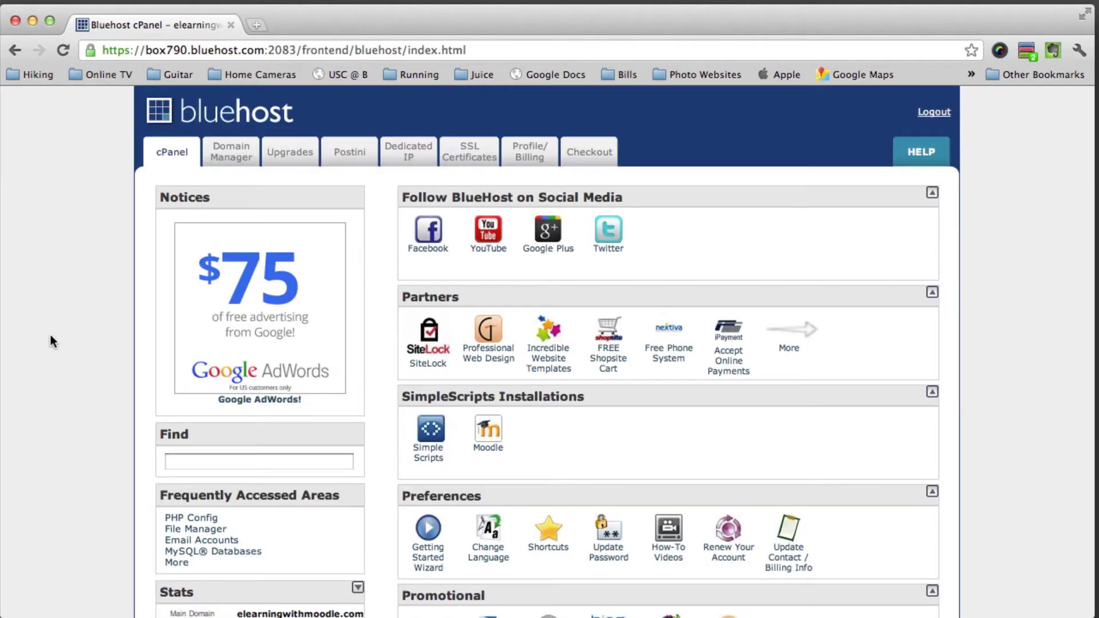
pyautogui.scroll(-2, 831, 419)
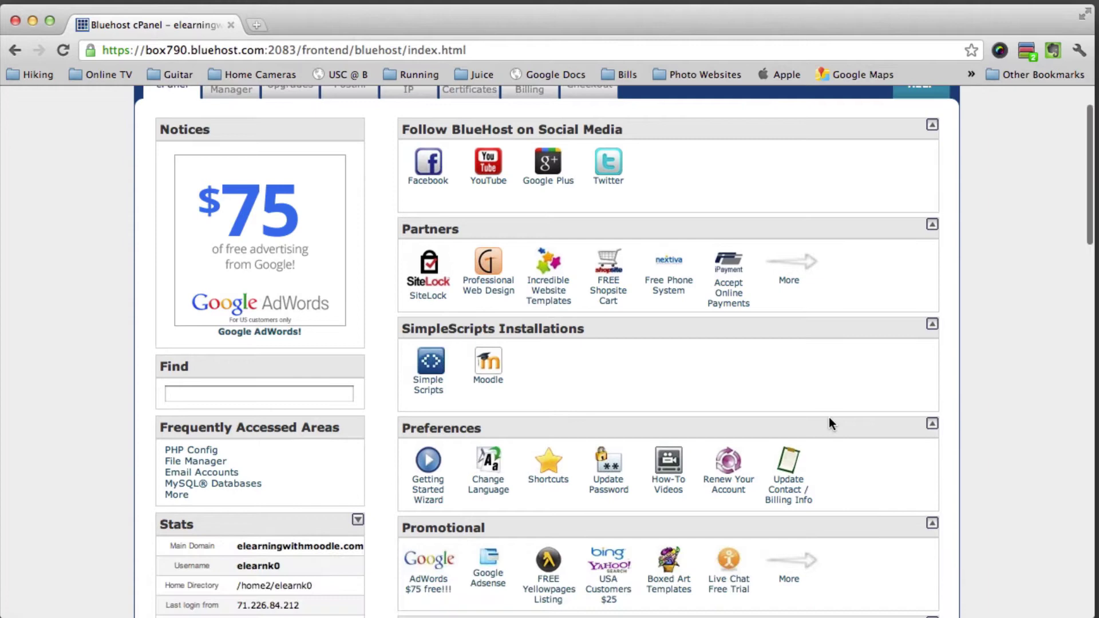
pyautogui.scroll(-10, 831, 424)
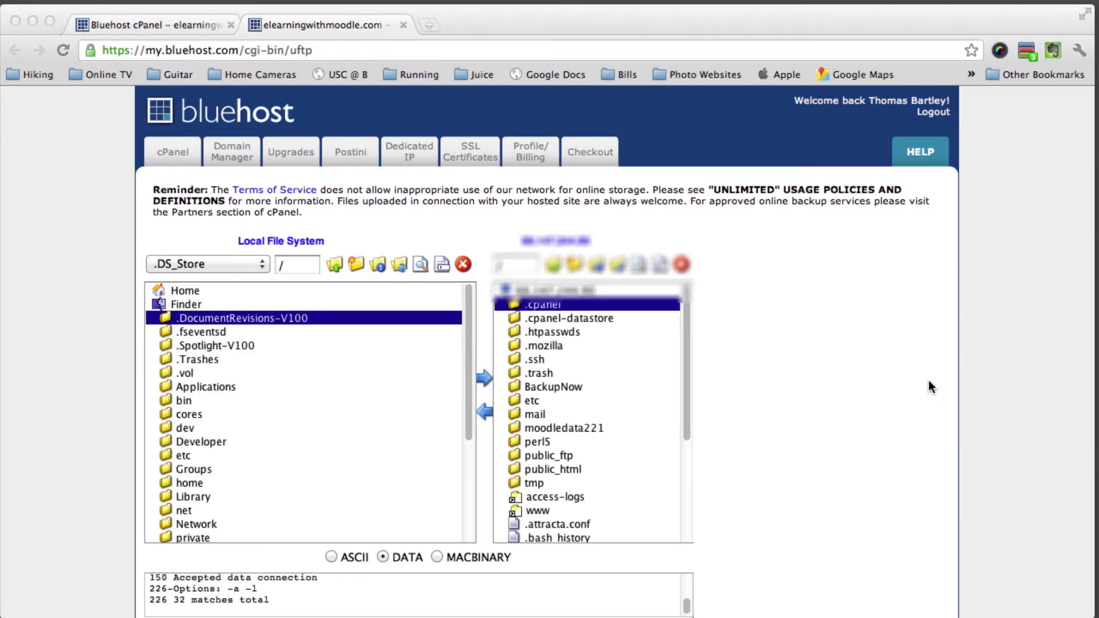
# Open public_html on the server and select the MoodleExample2.2.1 folder
pyautogui.doubleClick(559, 468)
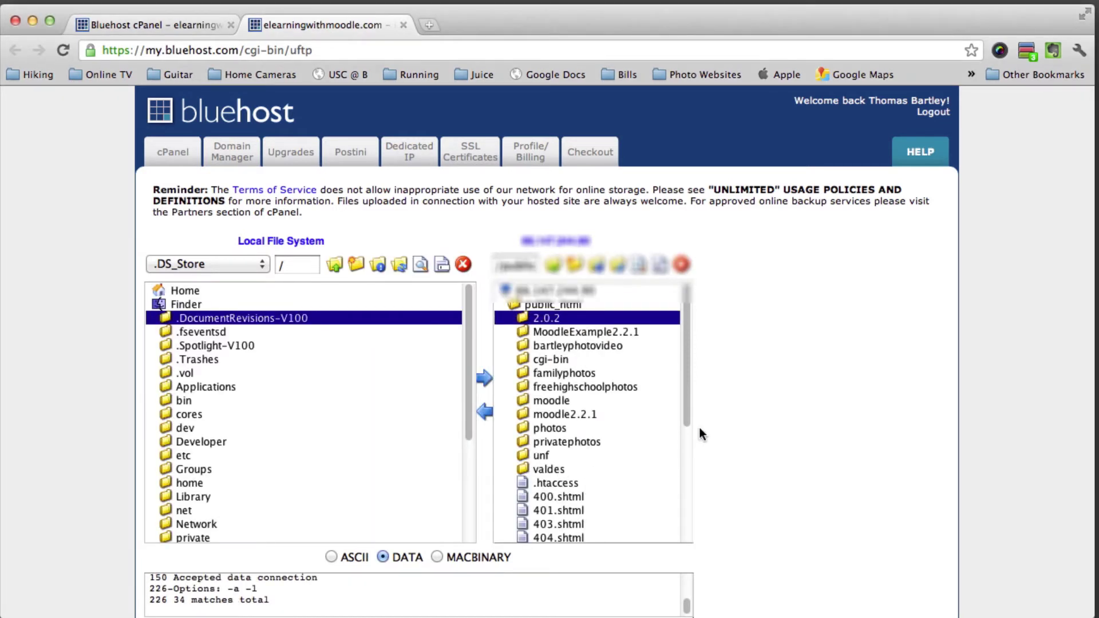
pyautogui.click(598, 333)
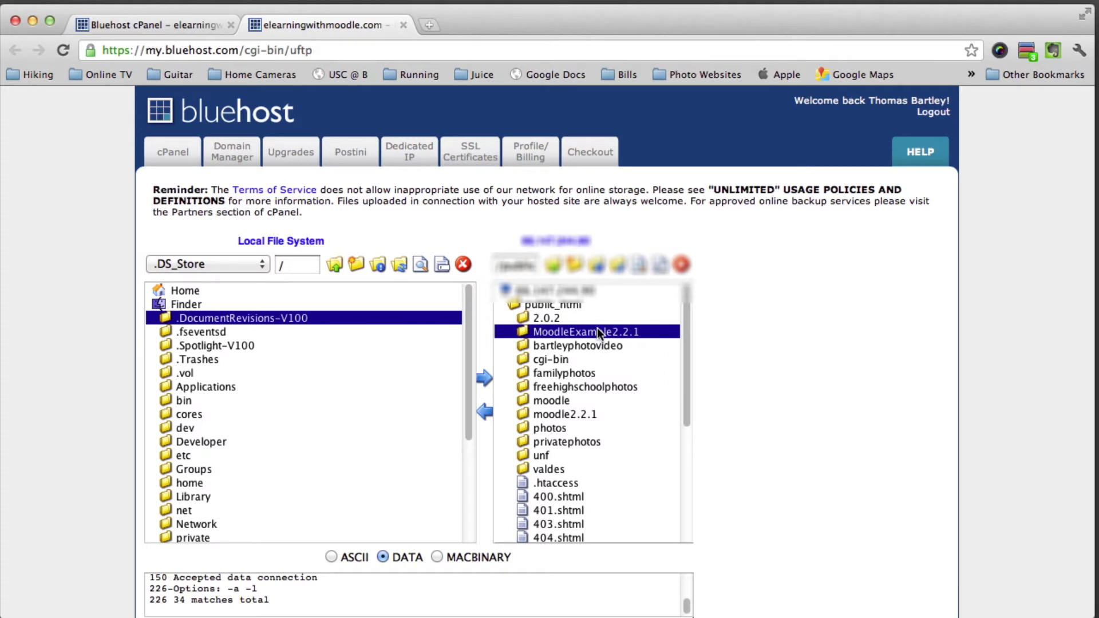
pyautogui.click(340, 45)
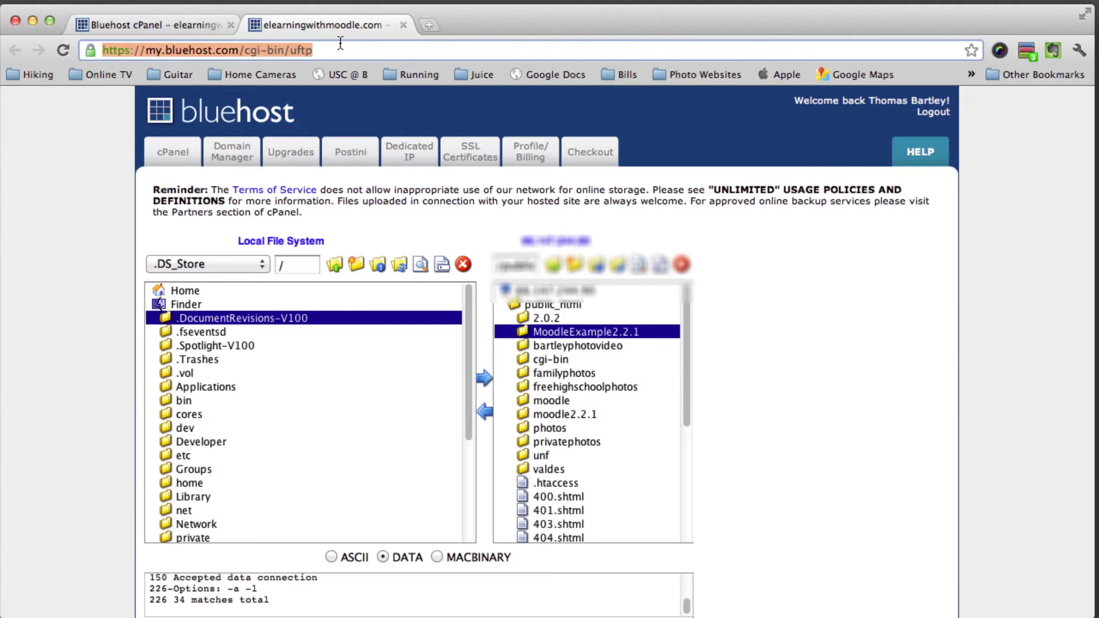
pyautogui.write('www.')
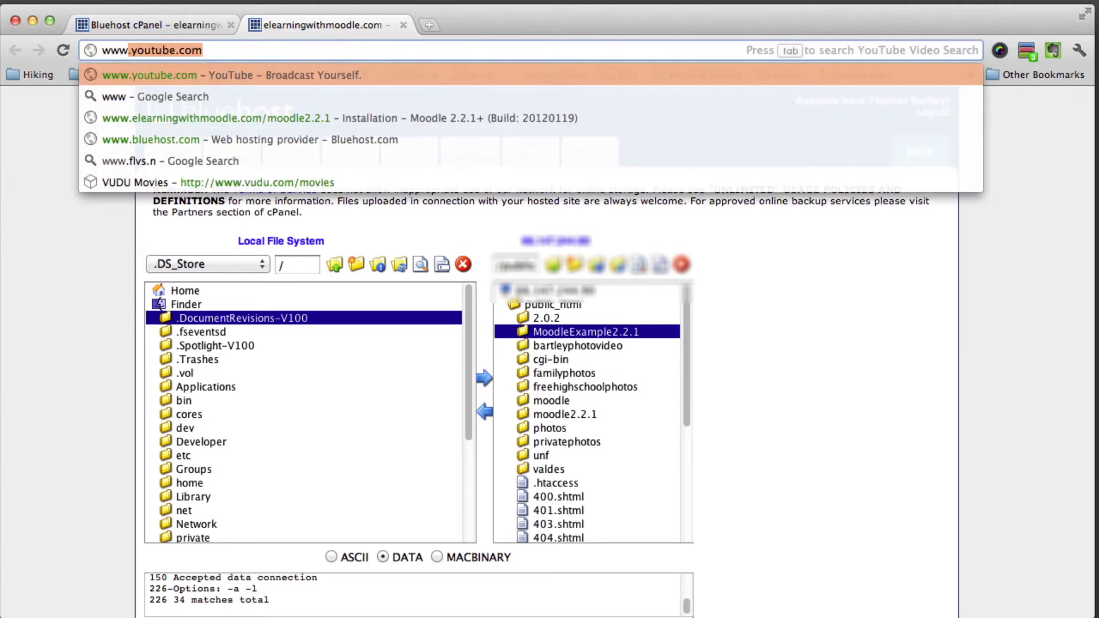
pyautogui.write('elearning')
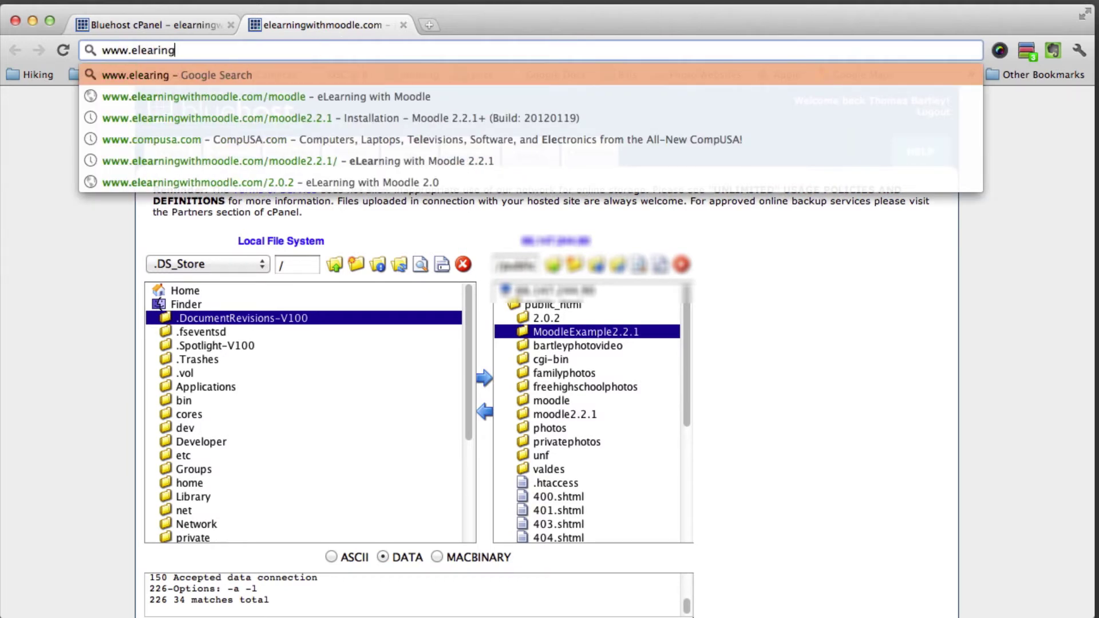
pyautogui.press('BackSpace')
pyautogui.press('BackSpace')
pyautogui.press('BackSpace')
pyautogui.write('n')
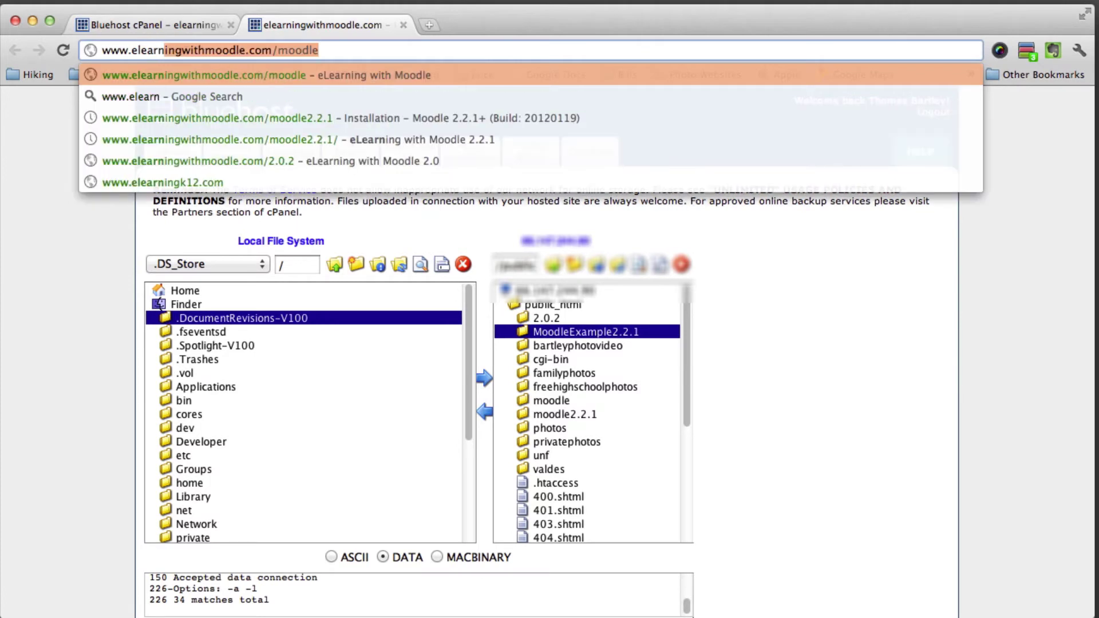
pyautogui.write('with')
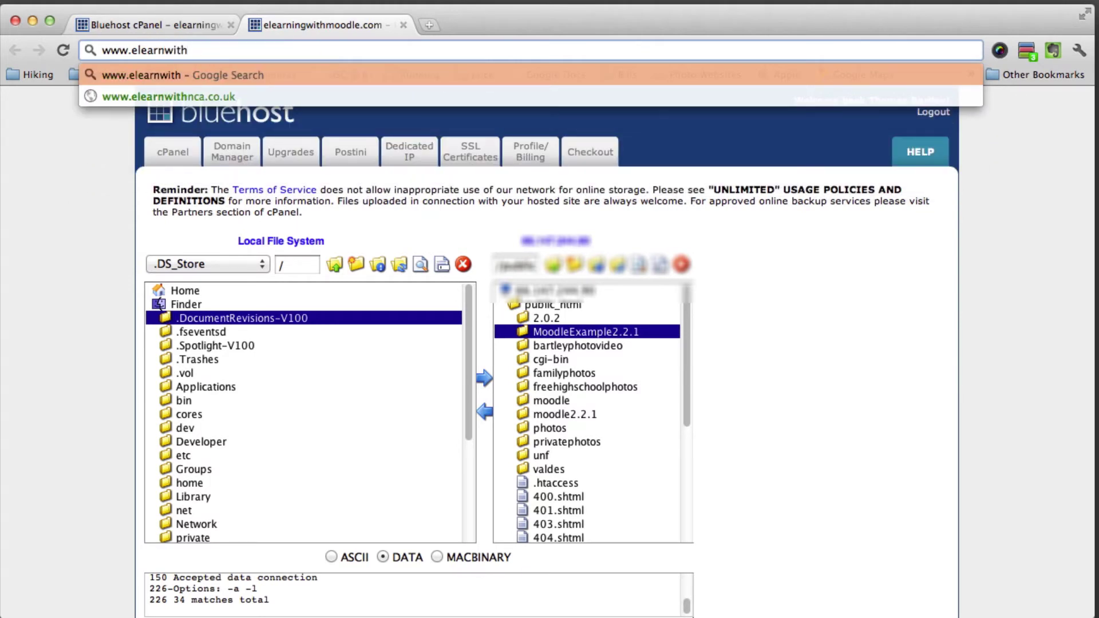
pyautogui.press('BackSpace')
pyautogui.press('BackSpace')
pyautogui.press('BackSpace')
pyautogui.press('BackSpace')
pyautogui.write('ingwithmoodle.com/')
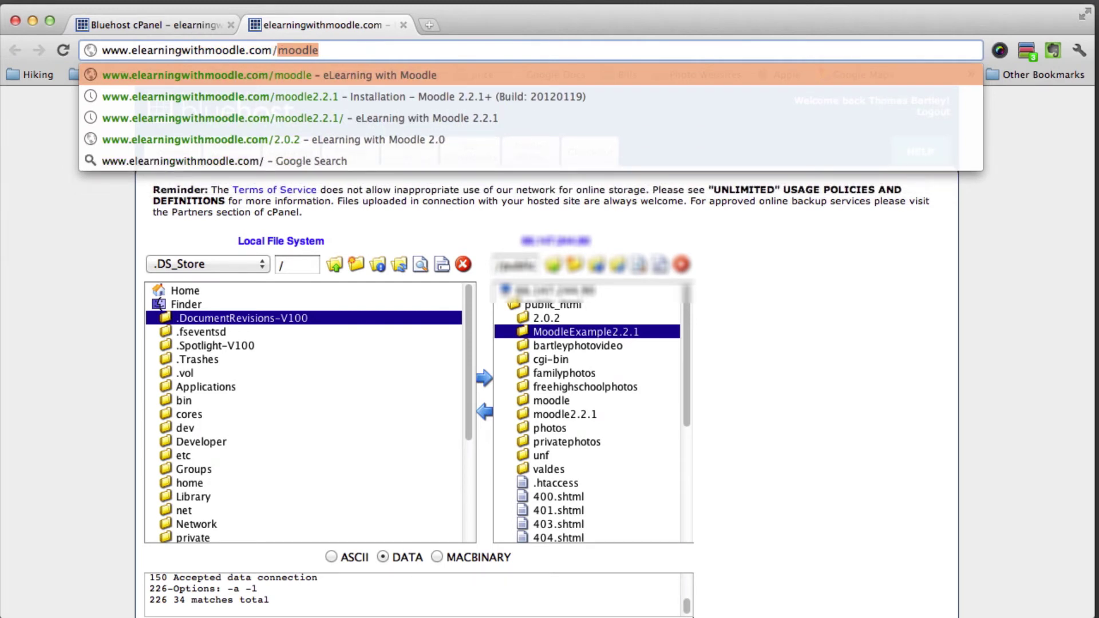
pyautogui.write('MoodleEx')
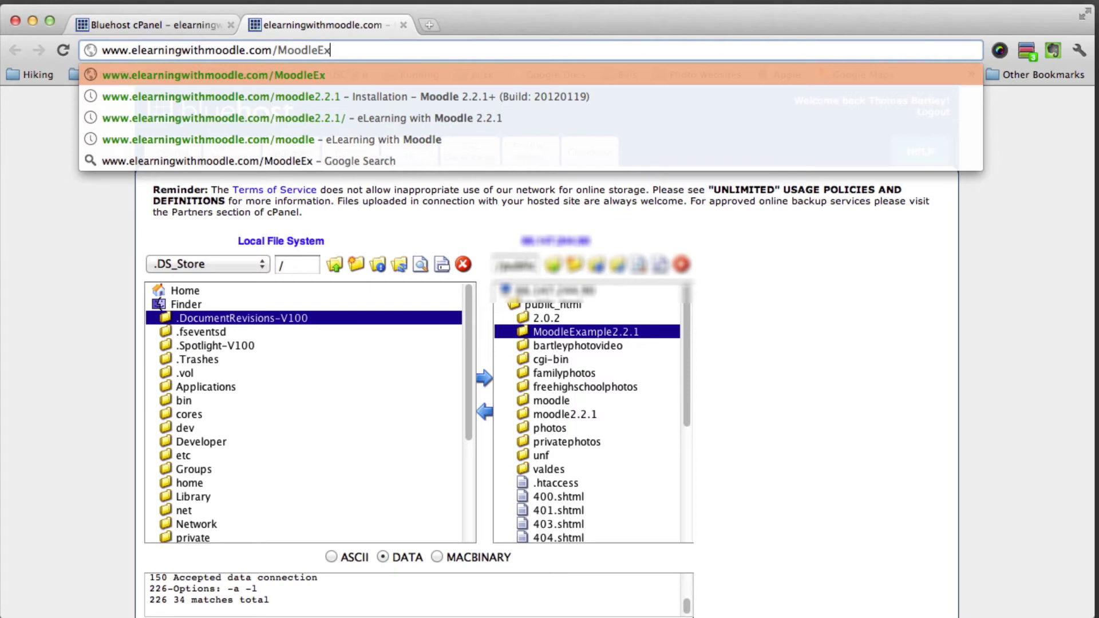
pyautogui.write('ample')
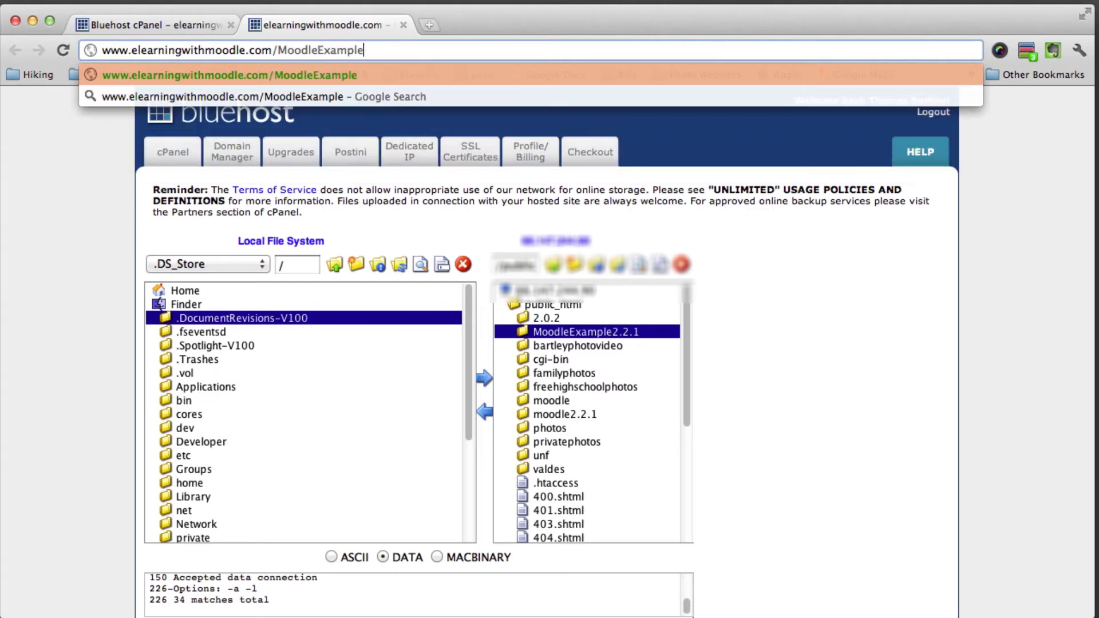
pyautogui.write('2.')
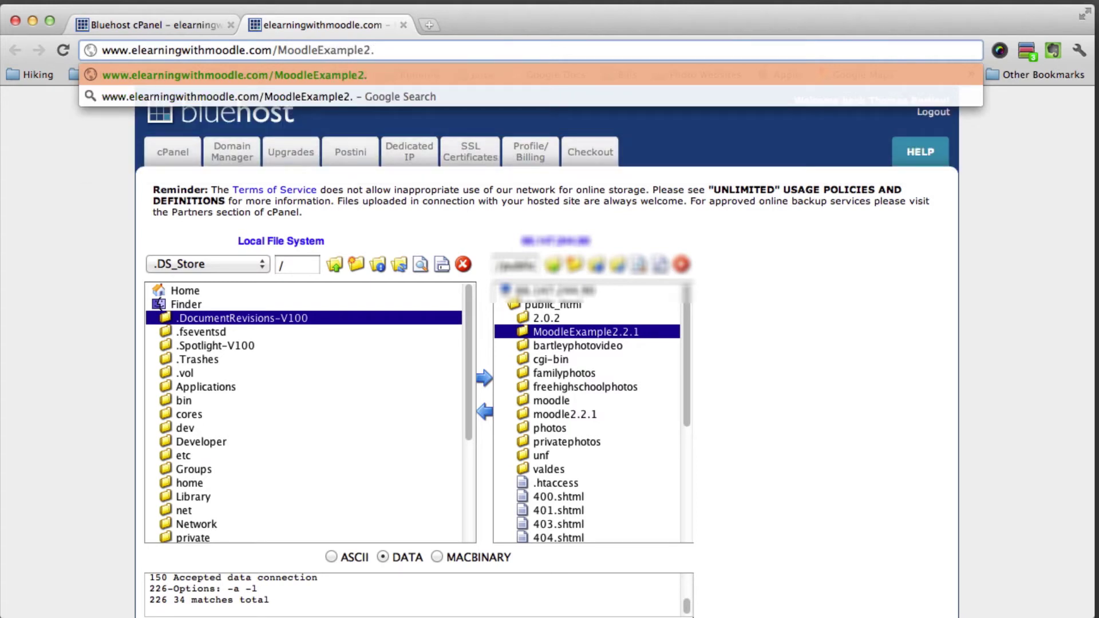
pyautogui.write('2.1')
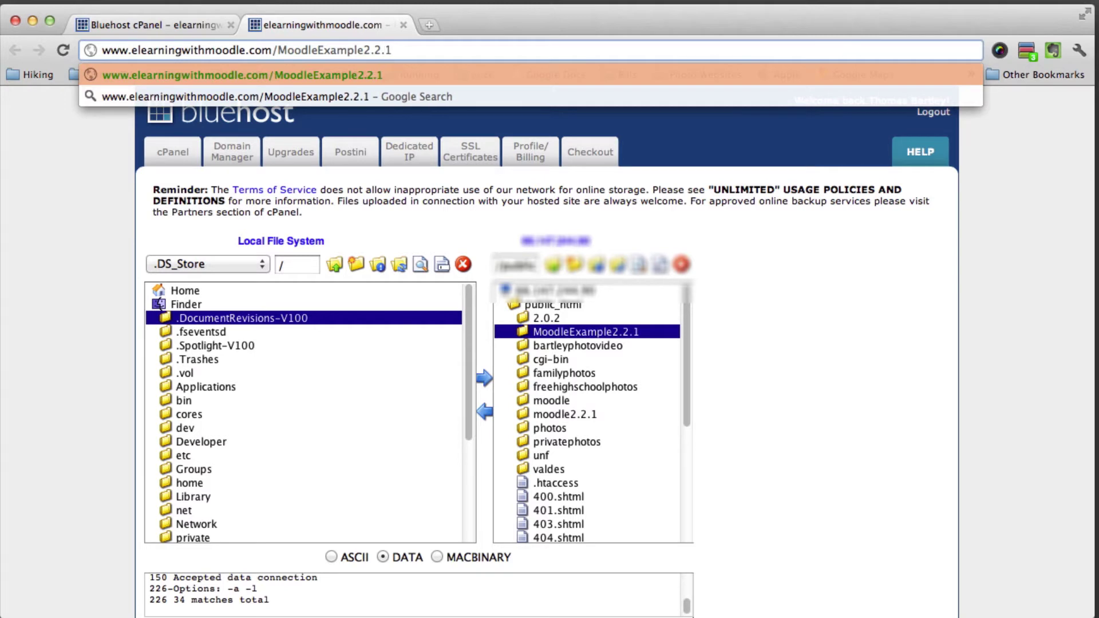
pyautogui.press('Return')
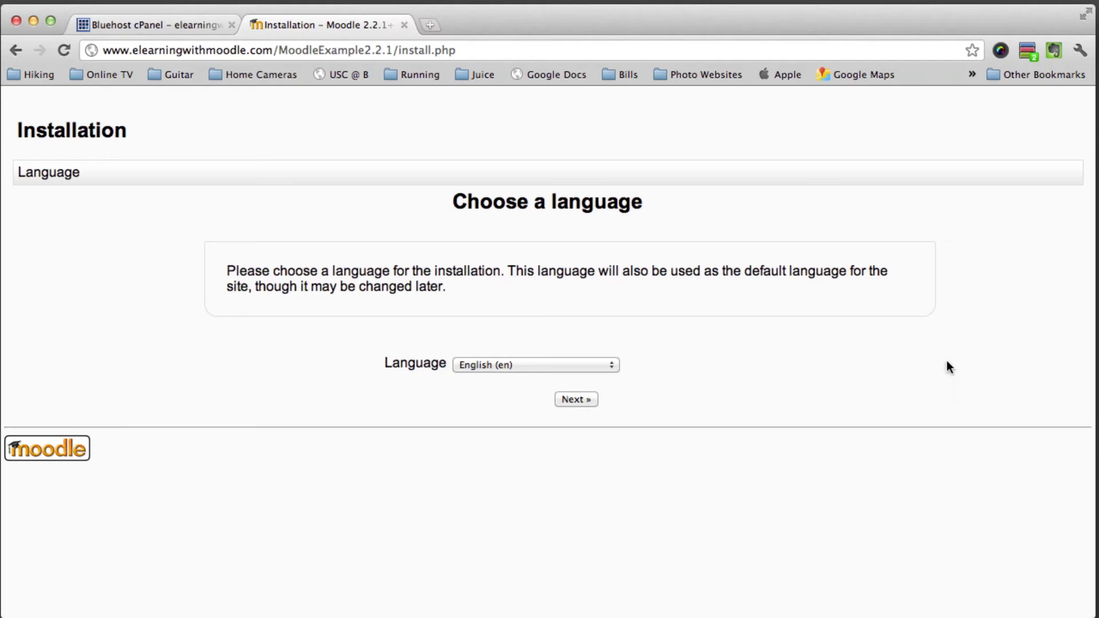
# Pick English – United States (en_us) from the installer's Language dropdown
pyautogui.click(516, 365)
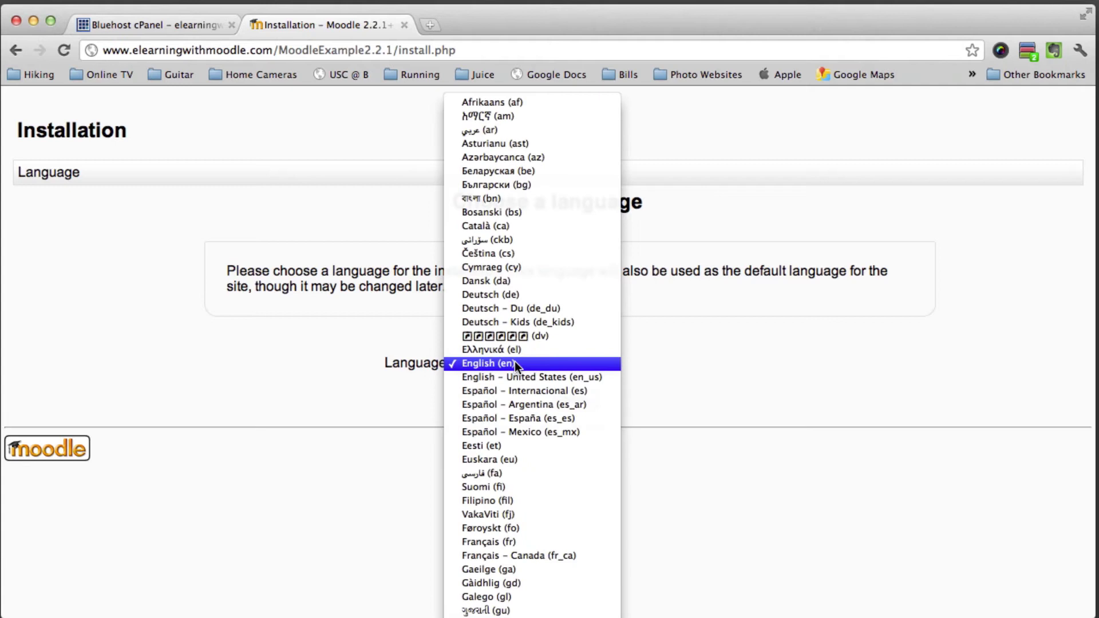
pyautogui.click(516, 364)
pyautogui.click(516, 363)
pyautogui.click(576, 378)
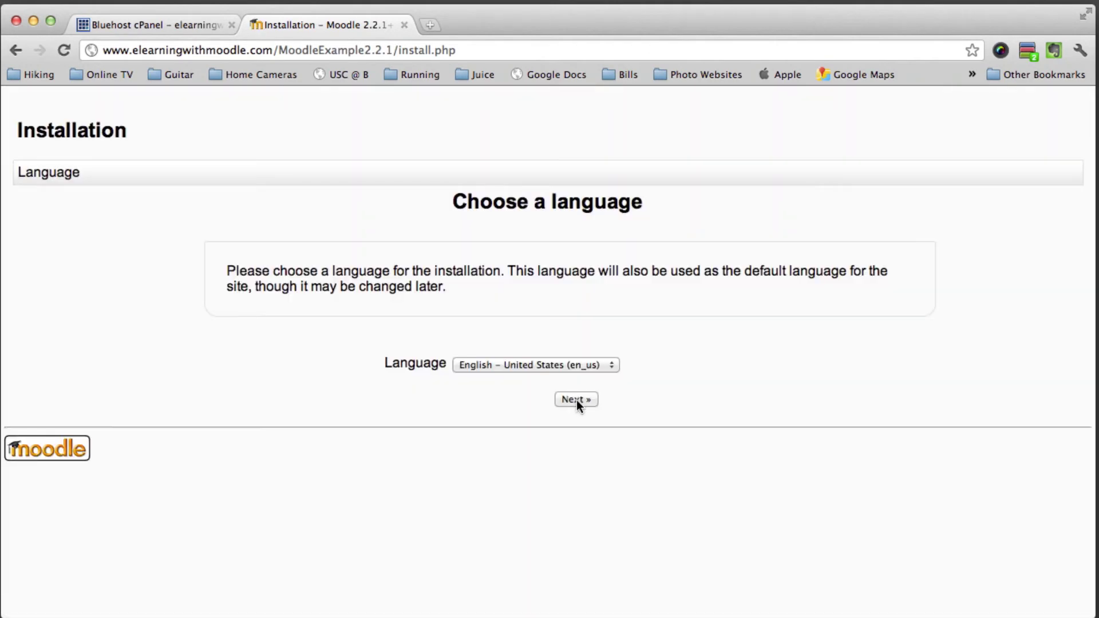
# On the paths step, rename the data directory to moodleexampledata and confirm the paths
pyautogui.click(576, 400)
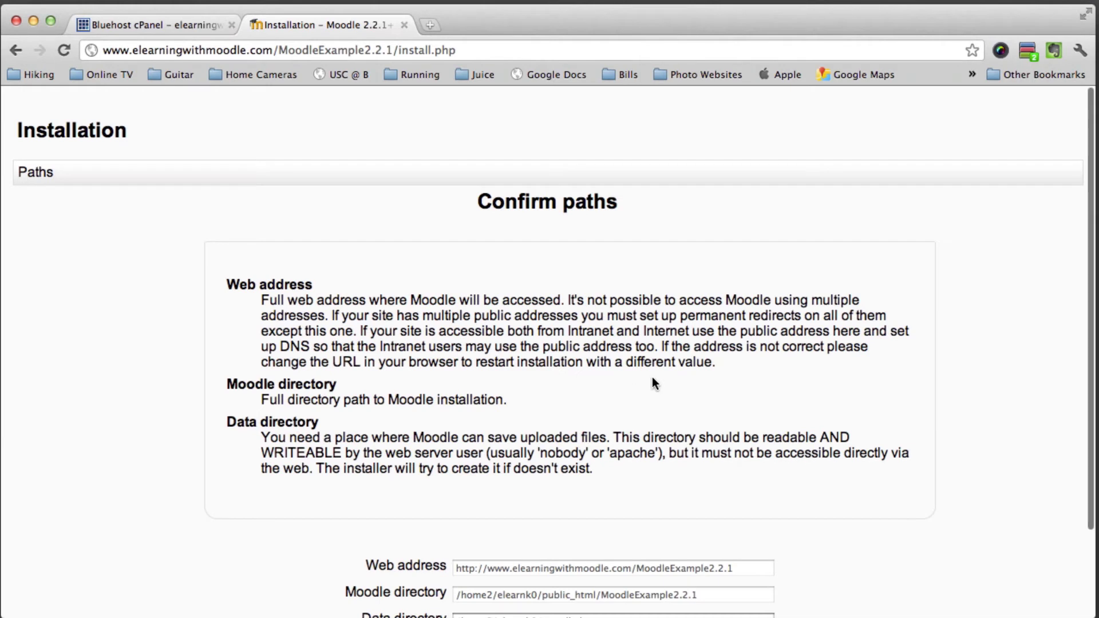
pyautogui.scroll(-4, 655, 383)
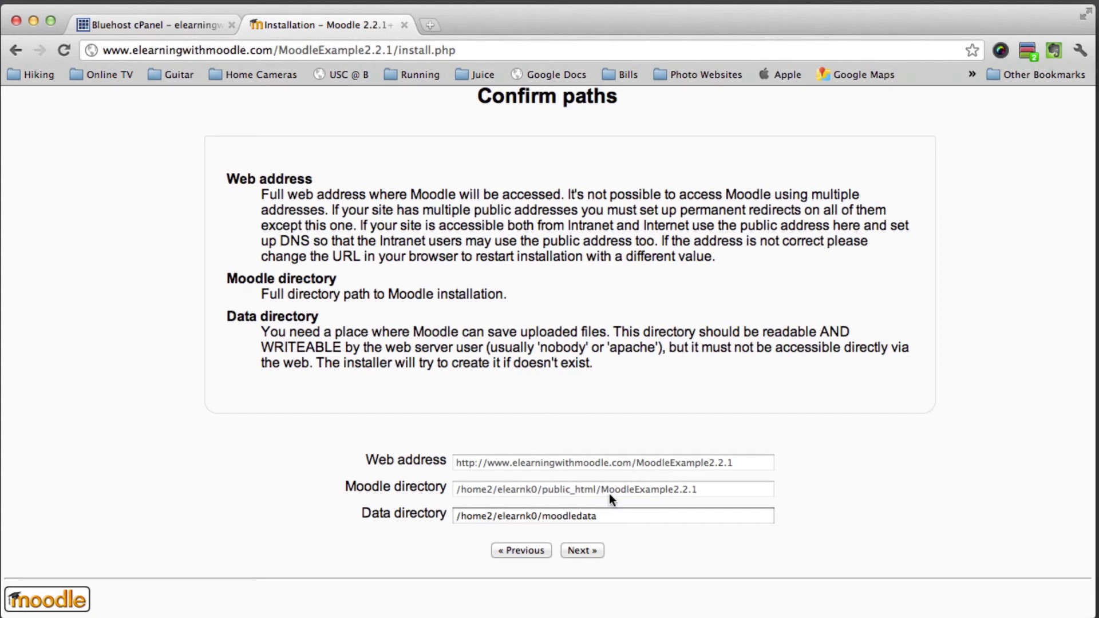
pyautogui.click(614, 516)
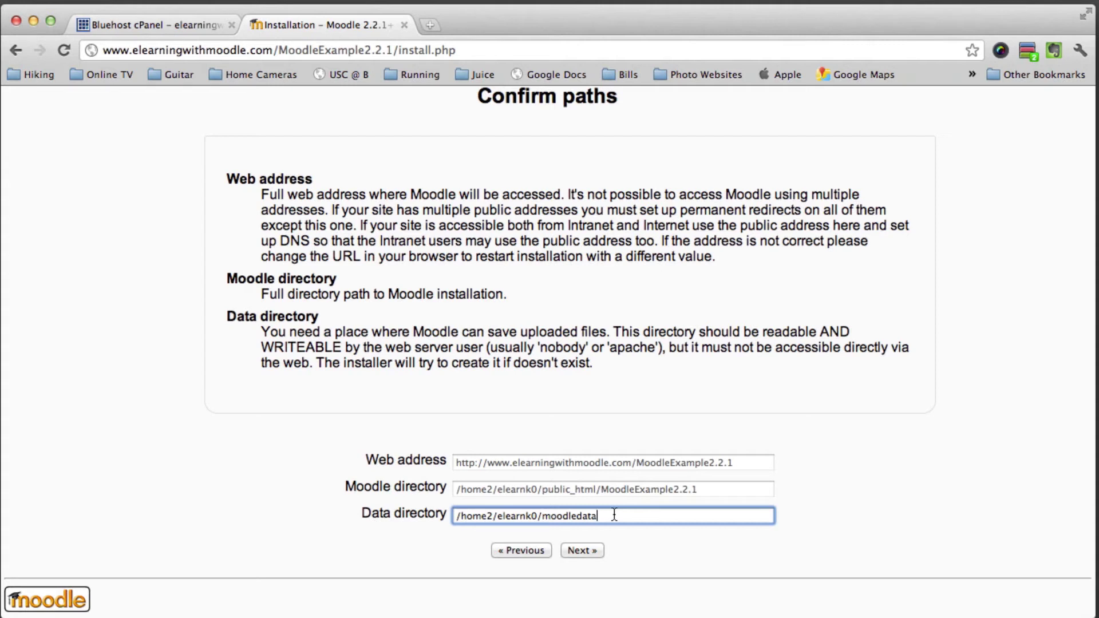
pyautogui.press('Left')
pyautogui.press('Left')
pyautogui.press('Left')
pyautogui.write('example')
pyautogui.click(582, 551)
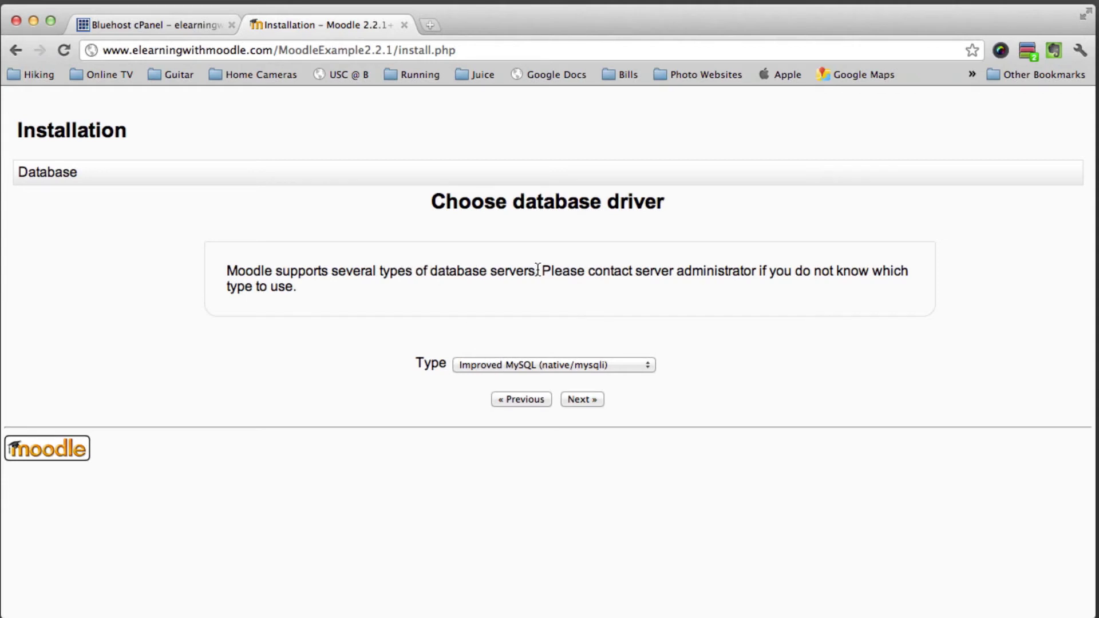
# Keep Improved MySQL as the database driver and continue to the Database settings form
pyautogui.click(514, 363)
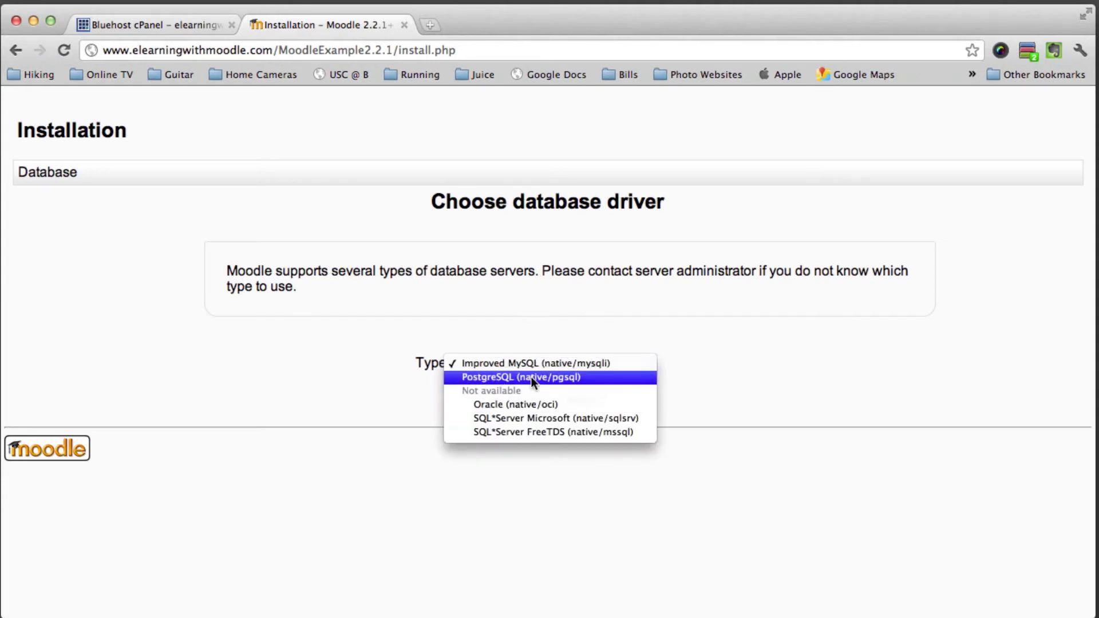
pyautogui.click(531, 363)
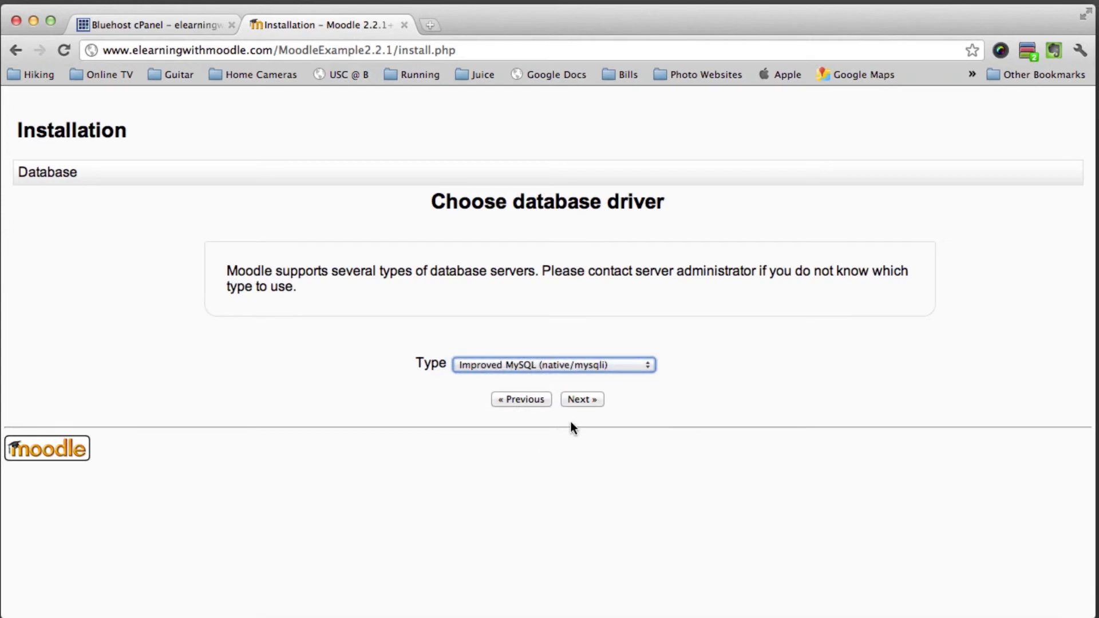
pyautogui.click(584, 400)
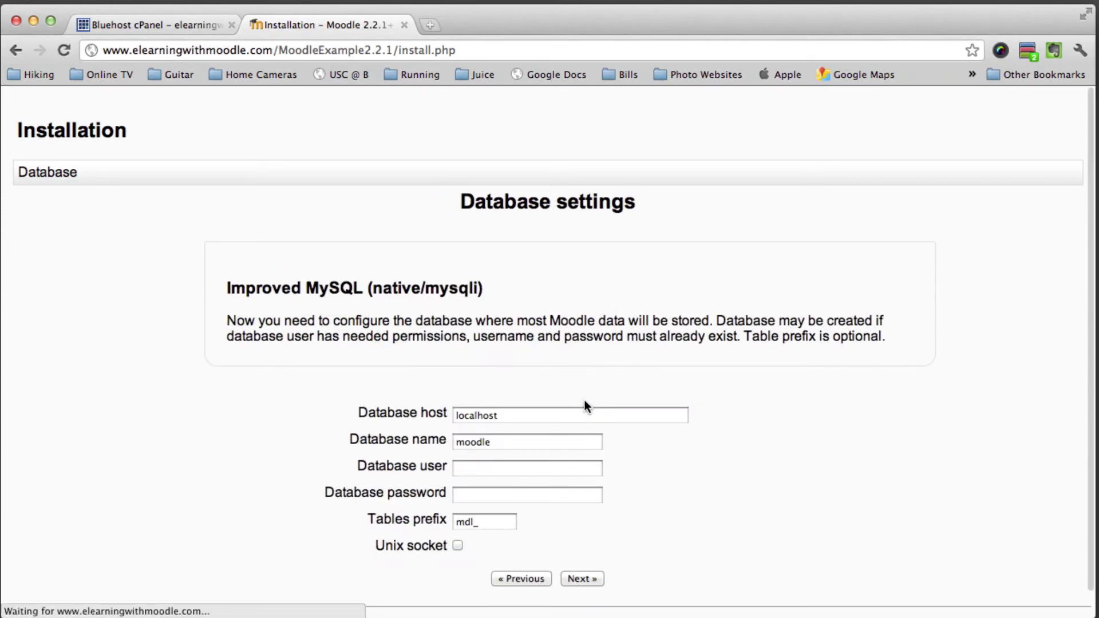
pyautogui.click(529, 446)
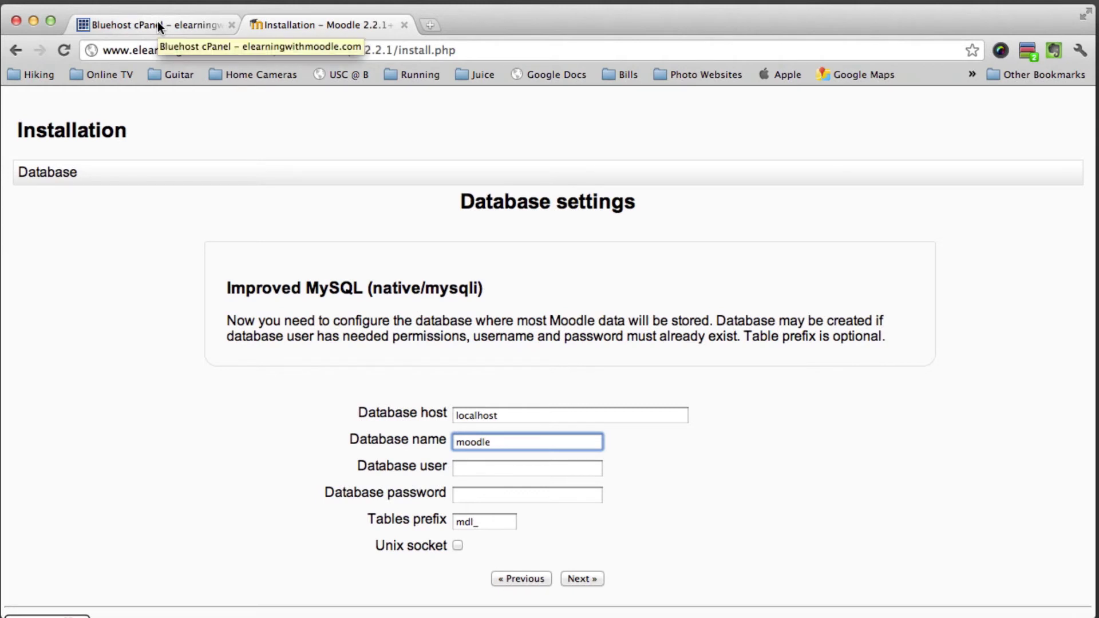
# In cPanel, open MySQL Databases and scroll to the Current Databases list showing elearnk0_adminexample
pyautogui.click(159, 26)
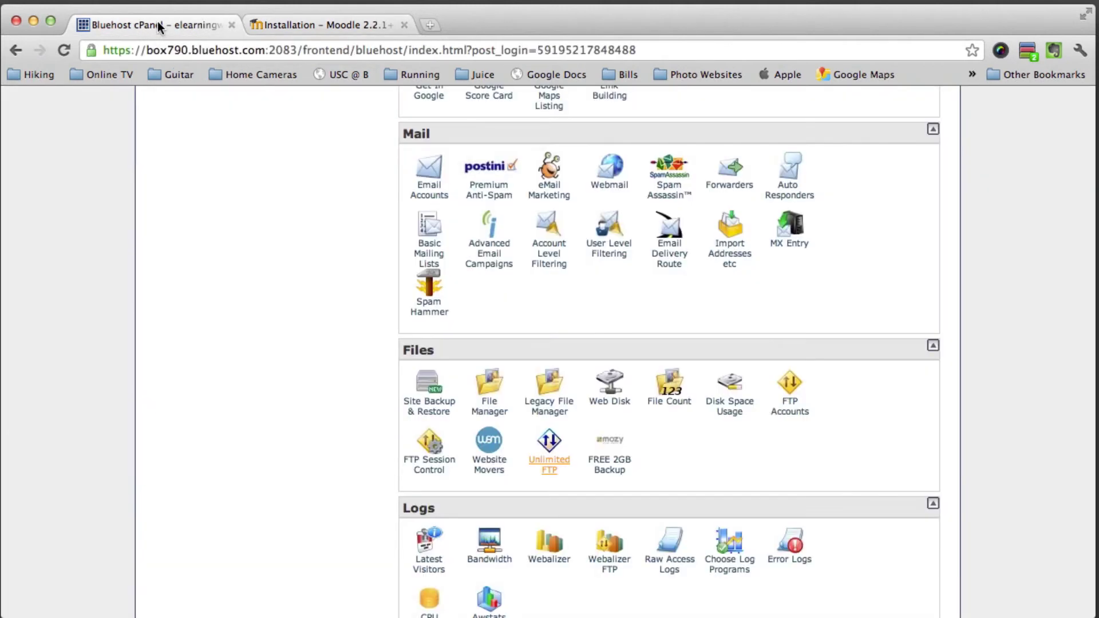
pyautogui.scroll(-5, 471, 340)
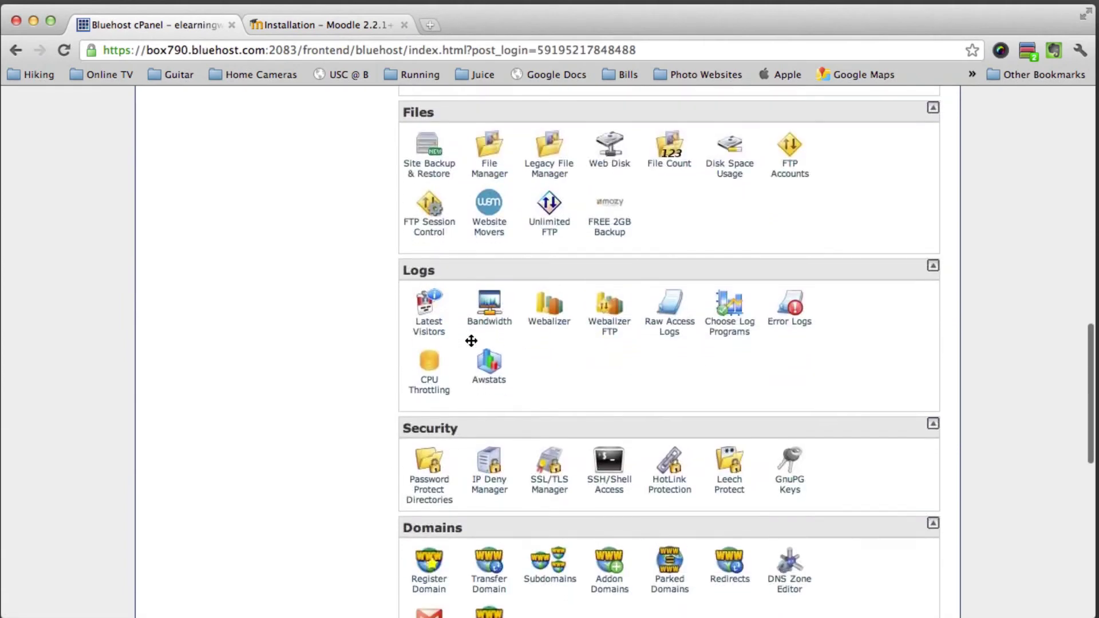
pyautogui.scroll(-8, 520, 359)
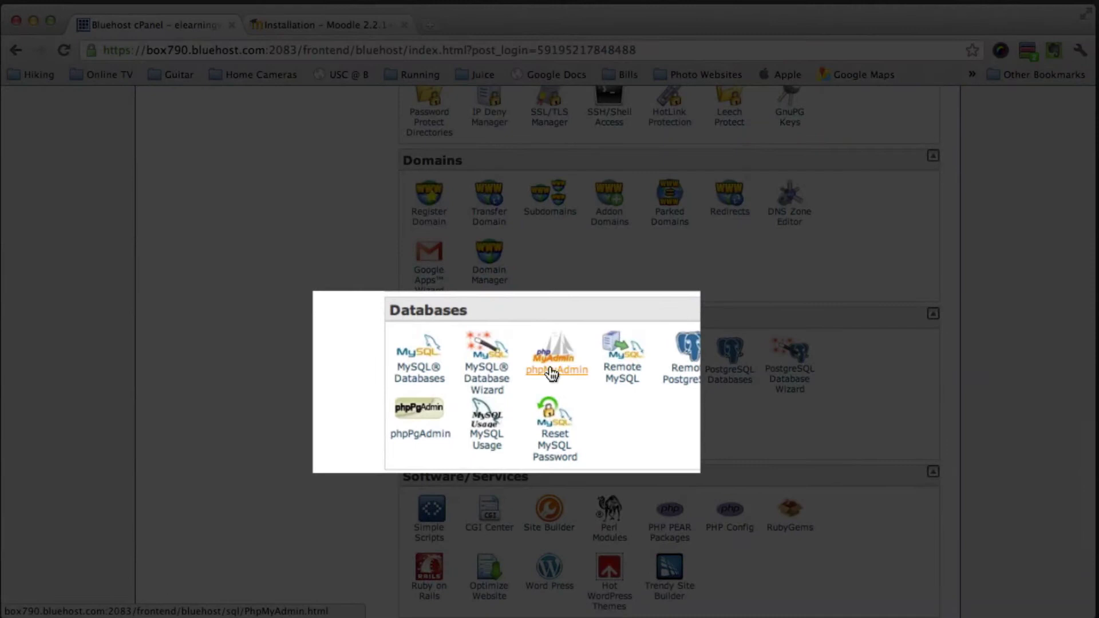
pyautogui.click(424, 381)
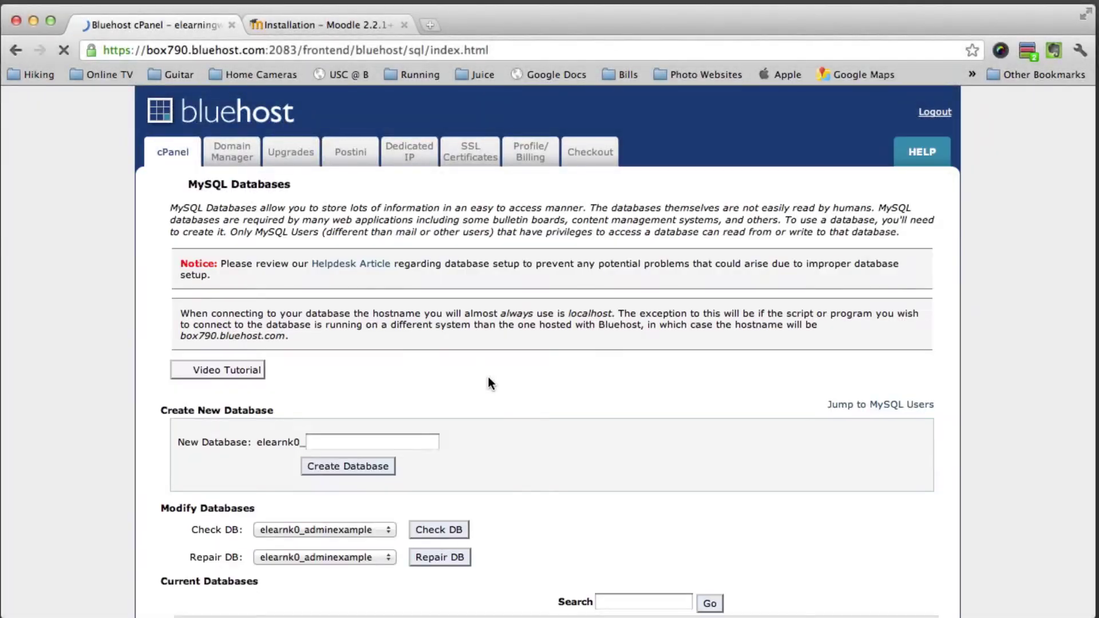
pyautogui.scroll(-5, 489, 383)
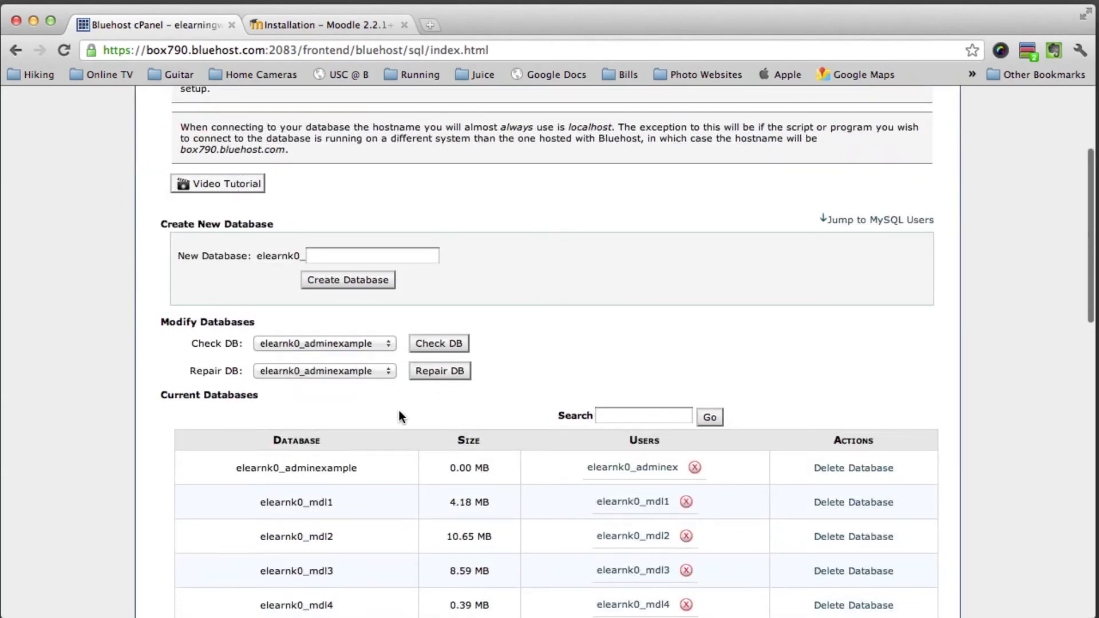
pyautogui.scroll(-3, 400, 413)
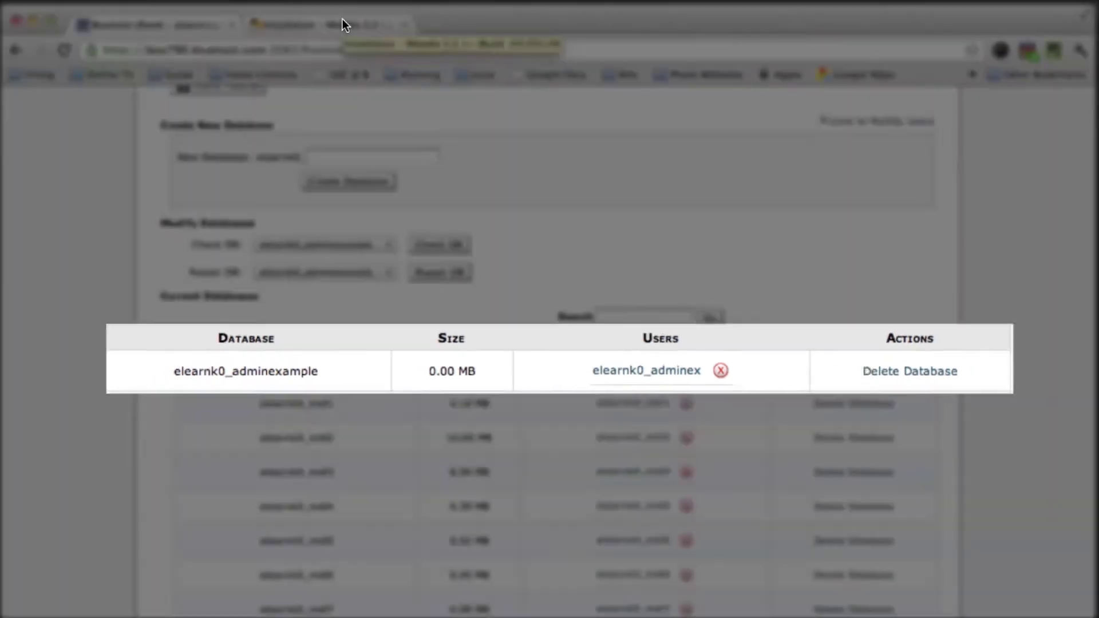
# Back in the Moodle installer, replace the Database name with elearnk0_adminexample
pyautogui.click(342, 22)
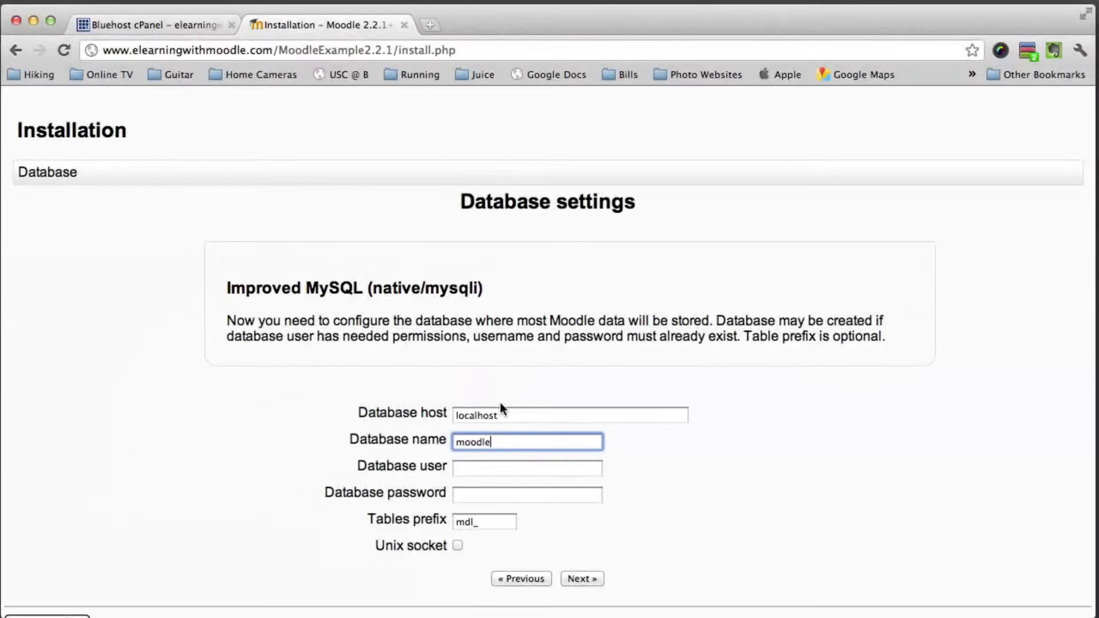
pyautogui.click(493, 444)
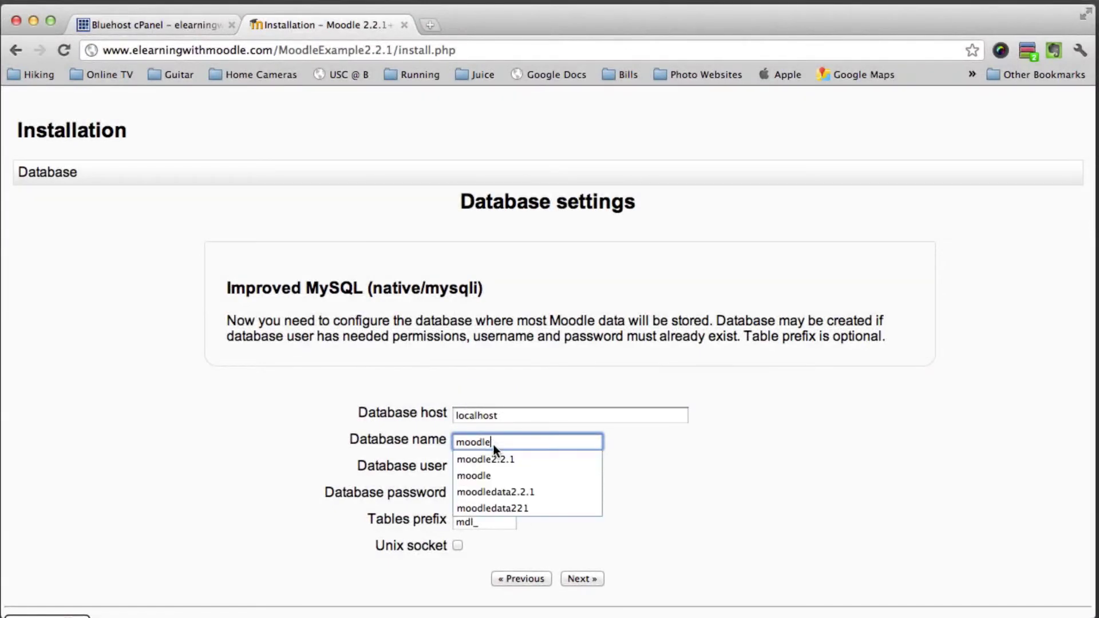
pyautogui.write('ele')
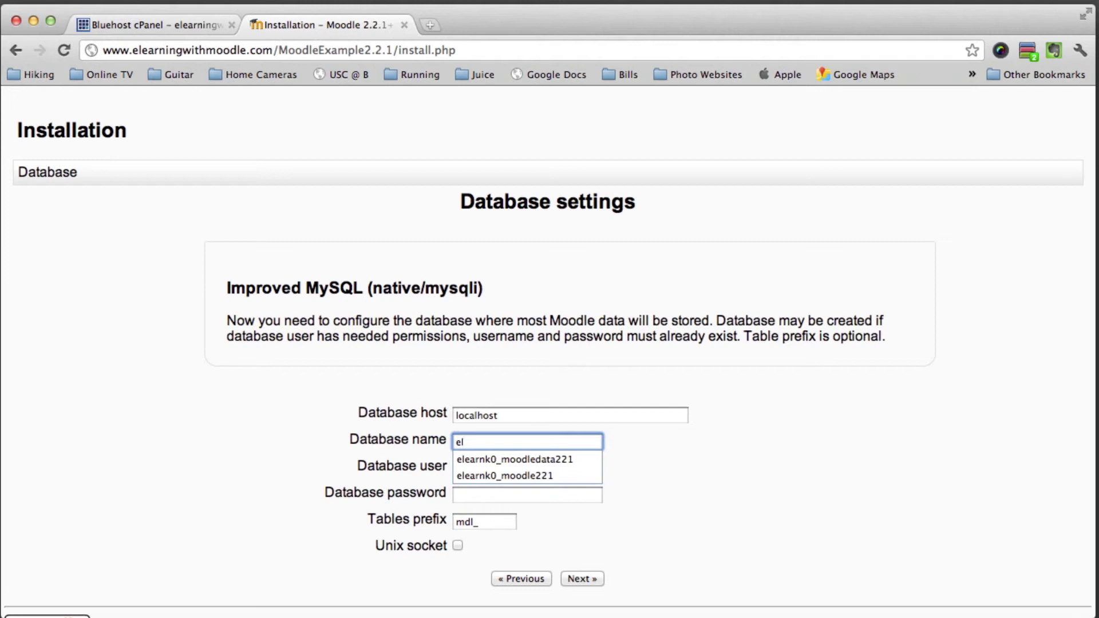
pyautogui.write('arnk0_ad')
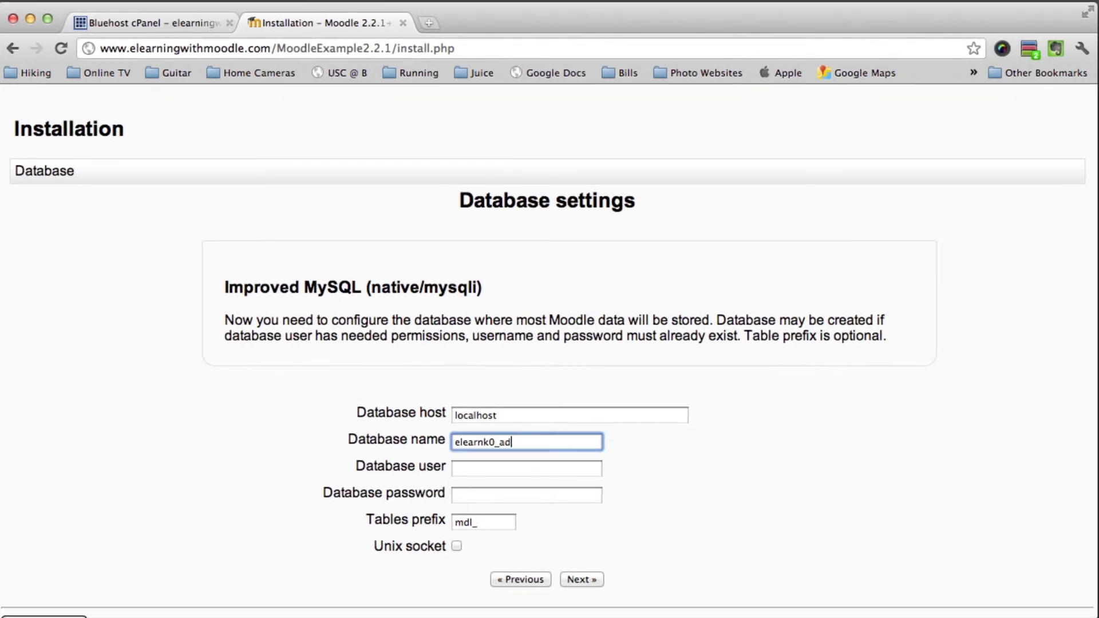
pyautogui.write('minexample')
pyautogui.press('Tab')
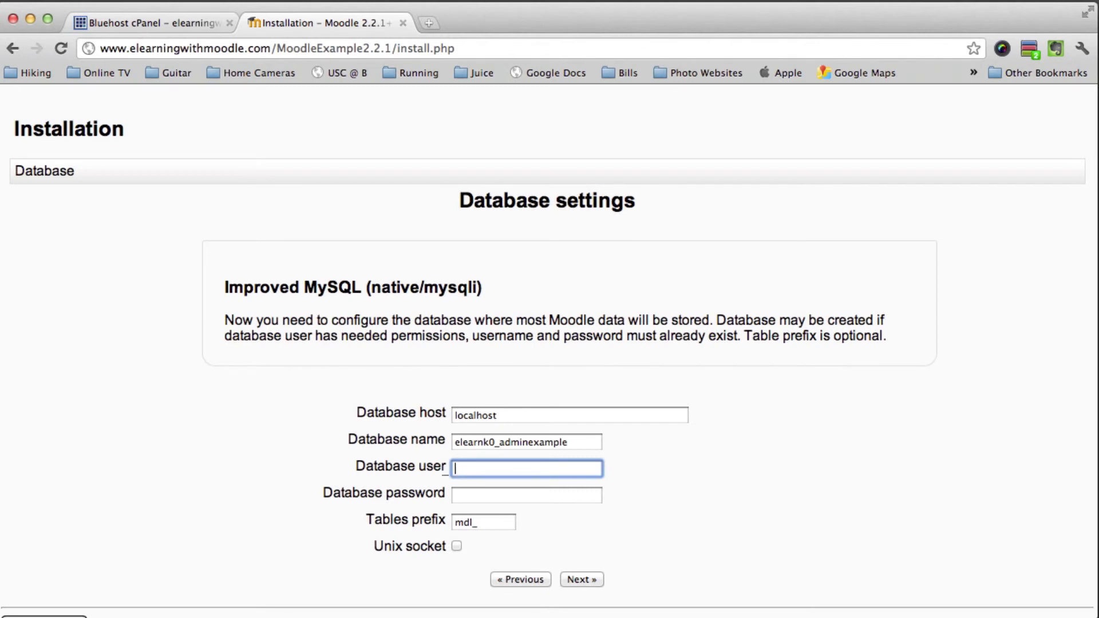
# Enter the database user name, checking it against the cPanel database user
pyautogui.write('elearning')
pyautogui.press('BackSpace')
pyautogui.press('BackSpace')
pyautogui.press('BackSpace')
pyautogui.write('k')
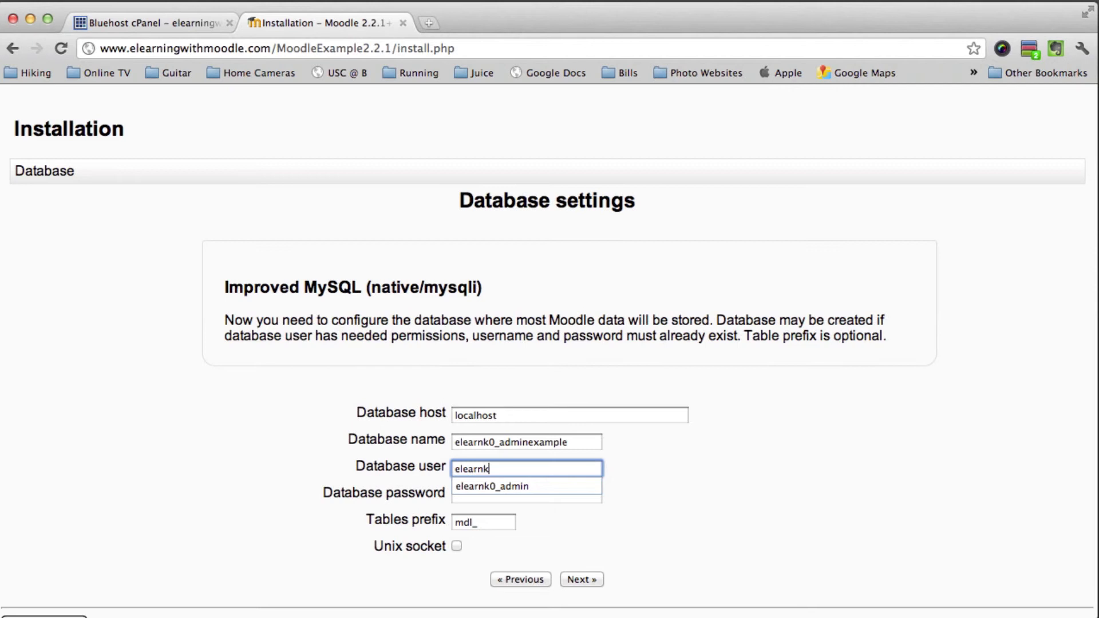
pyautogui.write('0')
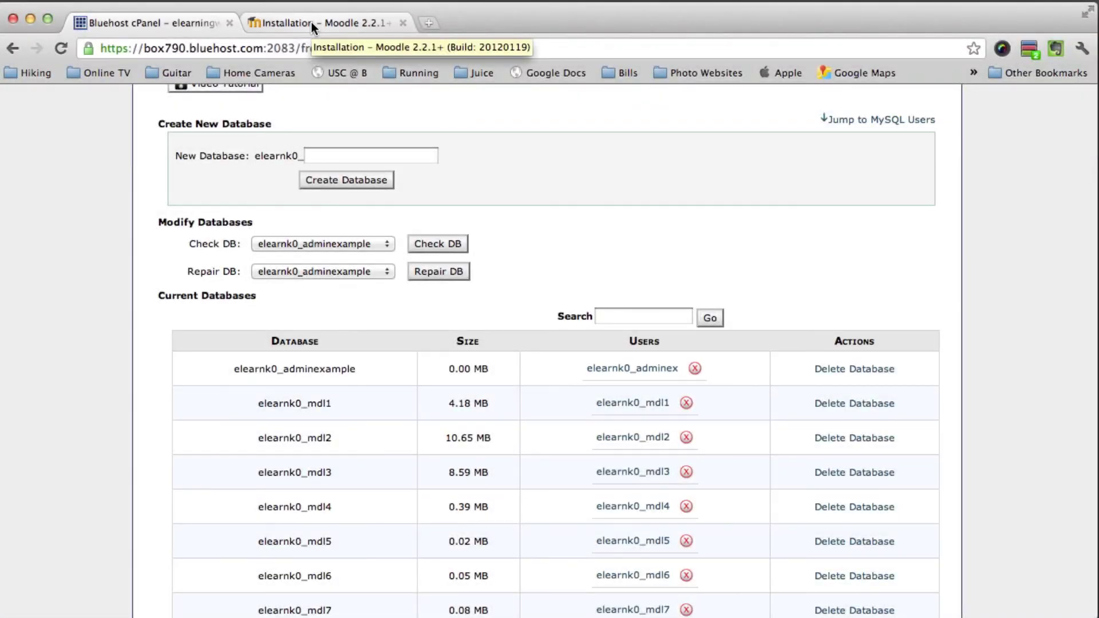
pyautogui.click(311, 22)
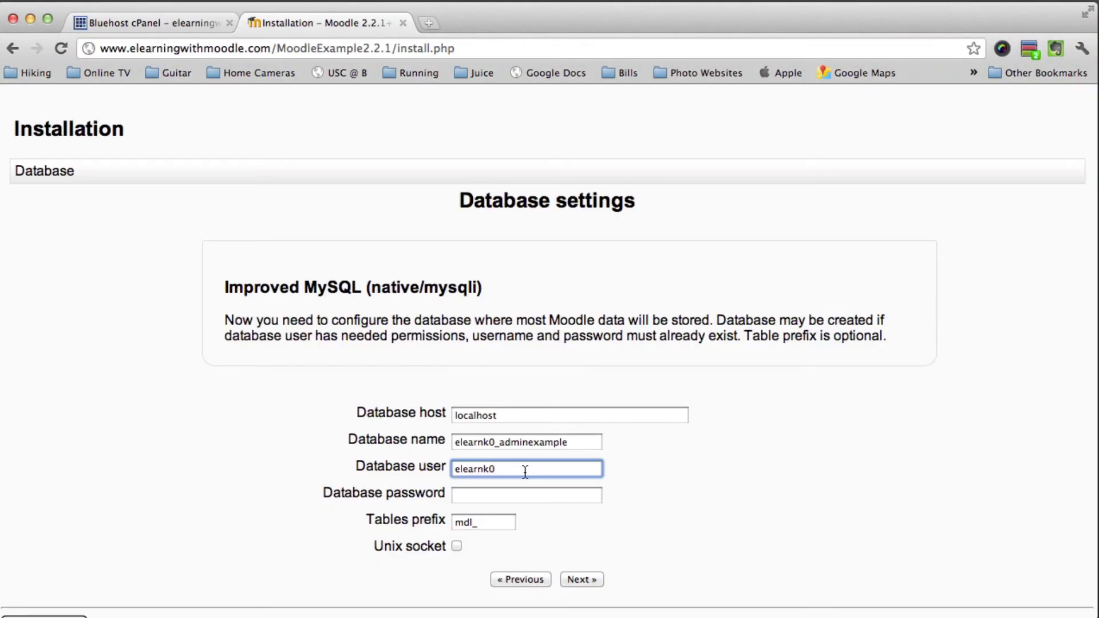
pyautogui.write('_adminex')
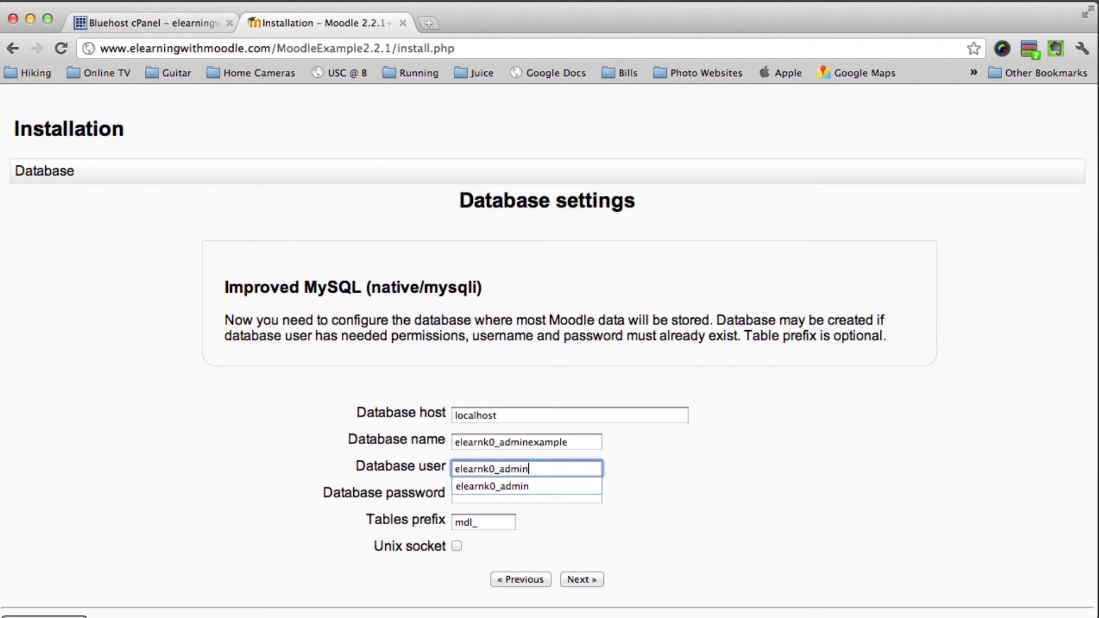
# Enter the database password and submit the database settings
pyautogui.click(527, 495)
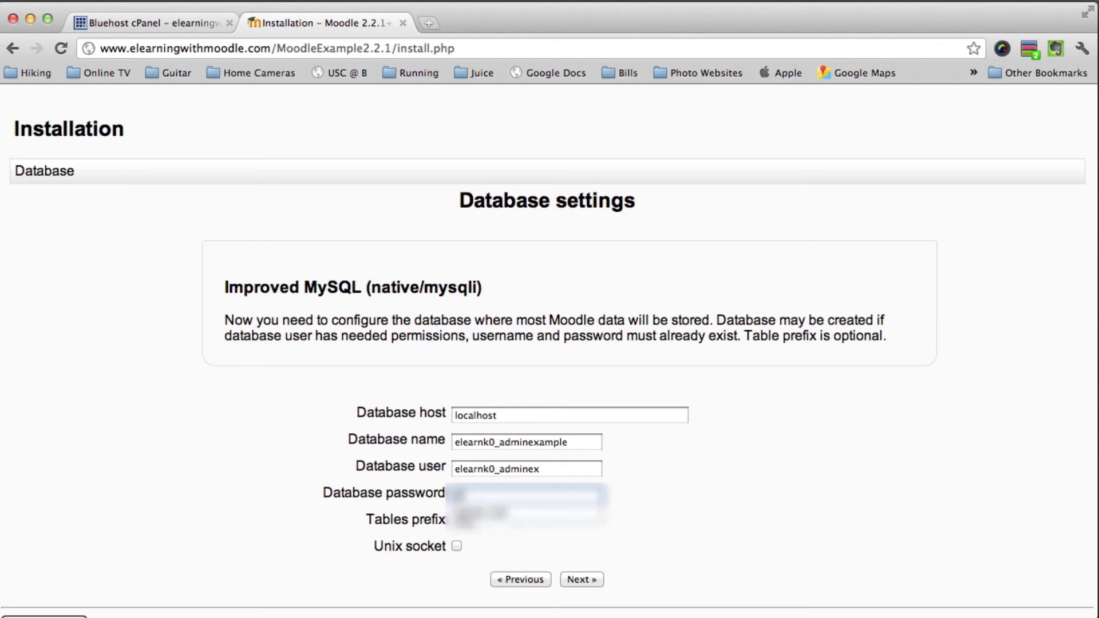
pyautogui.write('*************')
pyautogui.click(710, 525)
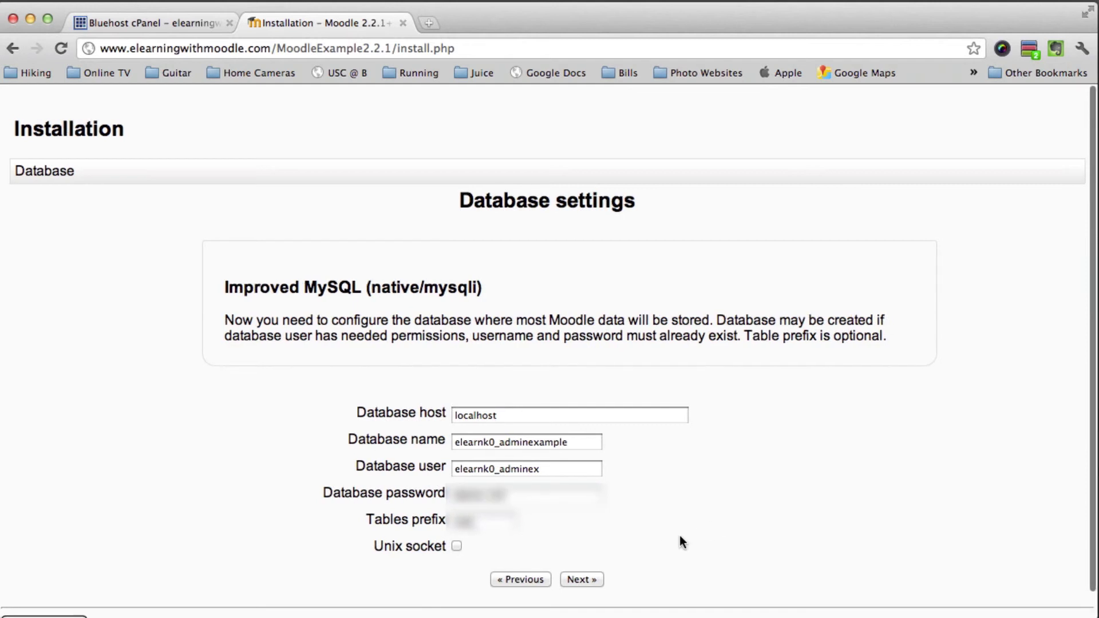
pyautogui.click(573, 584)
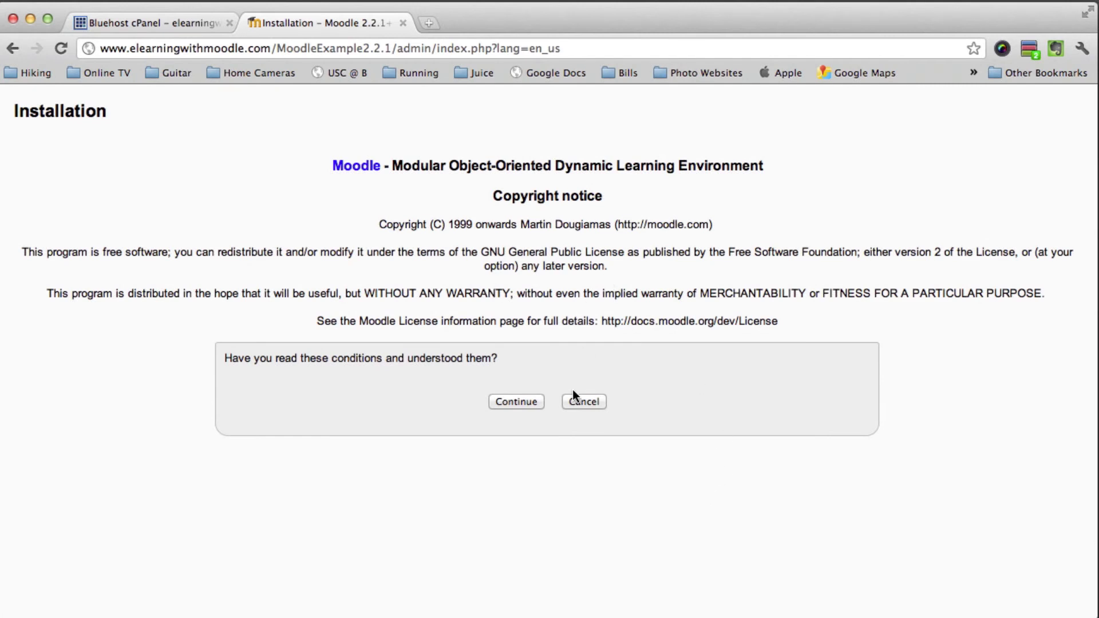
# Accept the licence, continue past the passed server checks, and continue after all modules install
pyautogui.click(531, 404)
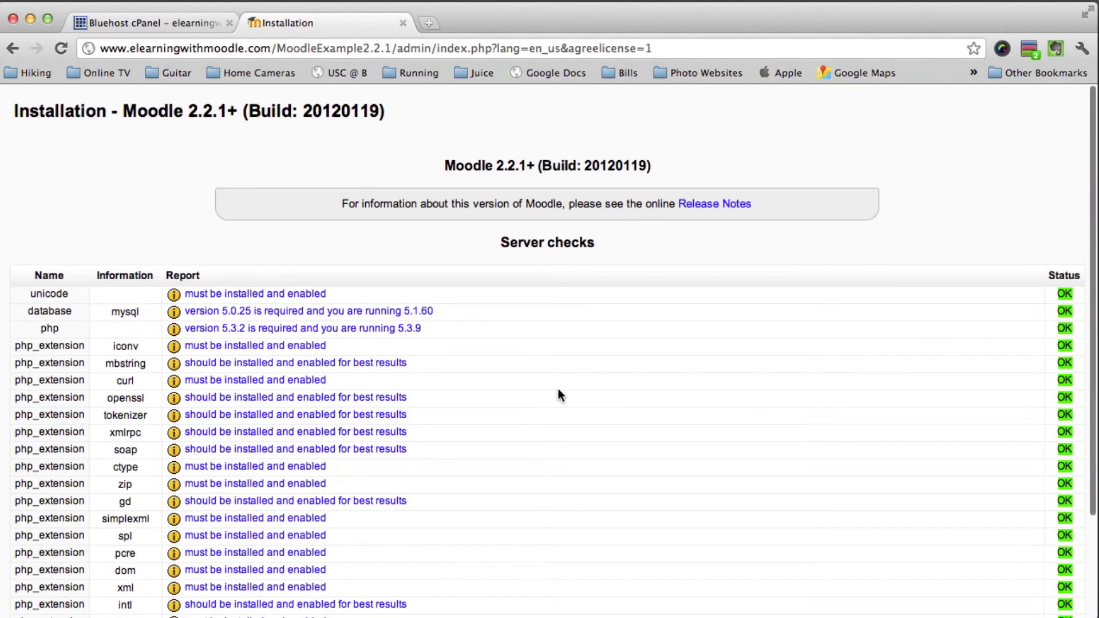
pyautogui.scroll(-5, 537, 331)
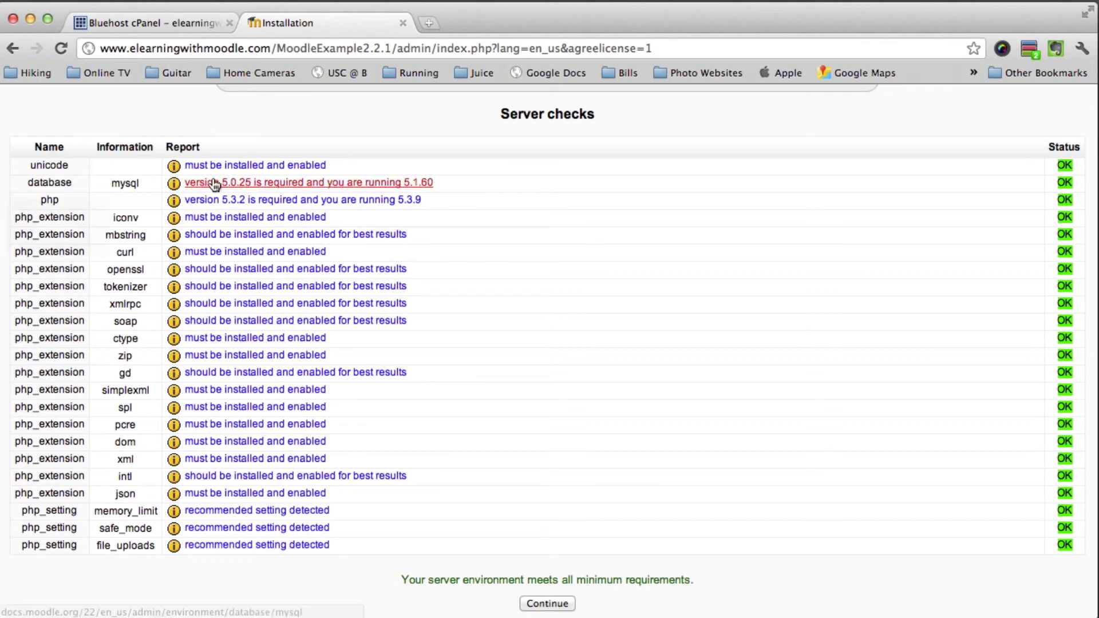
pyautogui.scroll(-2, 541, 532)
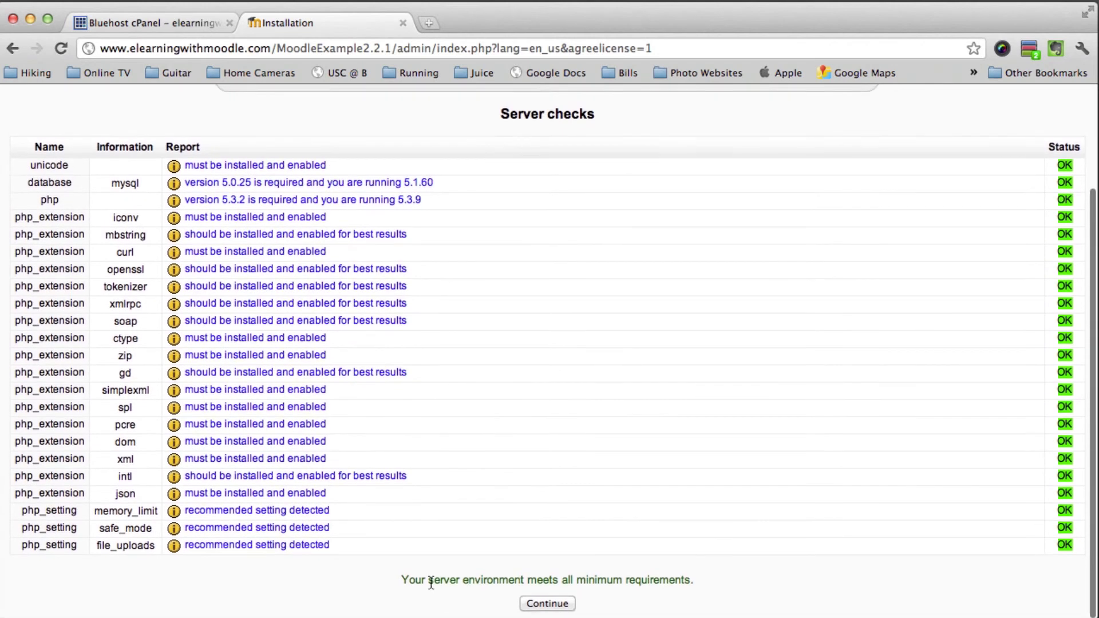
pyautogui.click(560, 606)
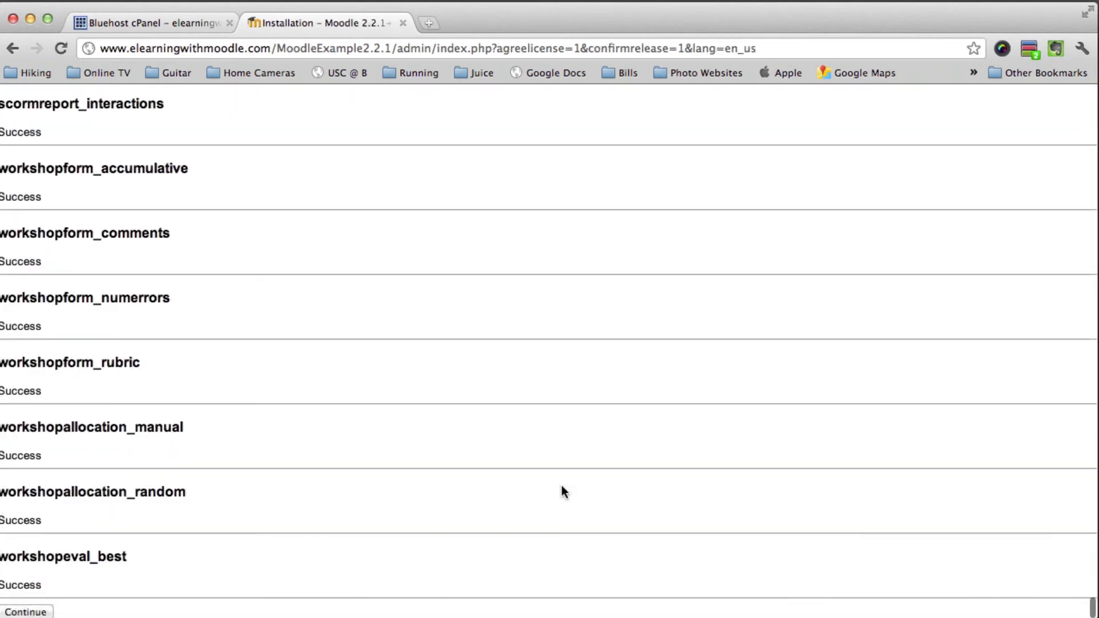
pyautogui.scroll(-1, 137, 274)
pyautogui.scroll(-2, 66, 567)
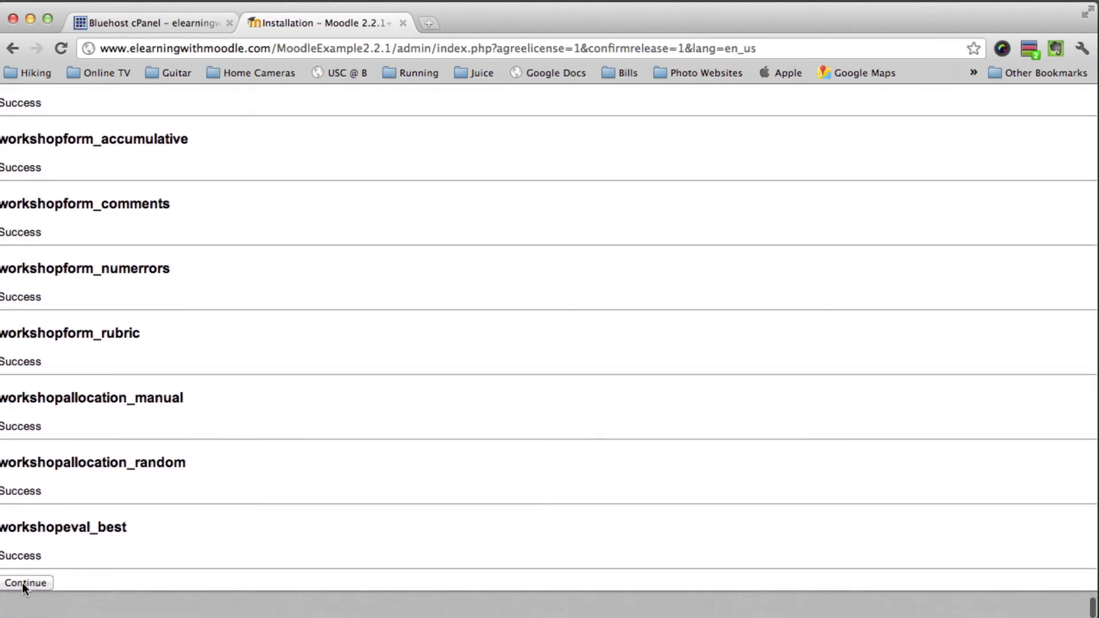
pyautogui.click(32, 613)
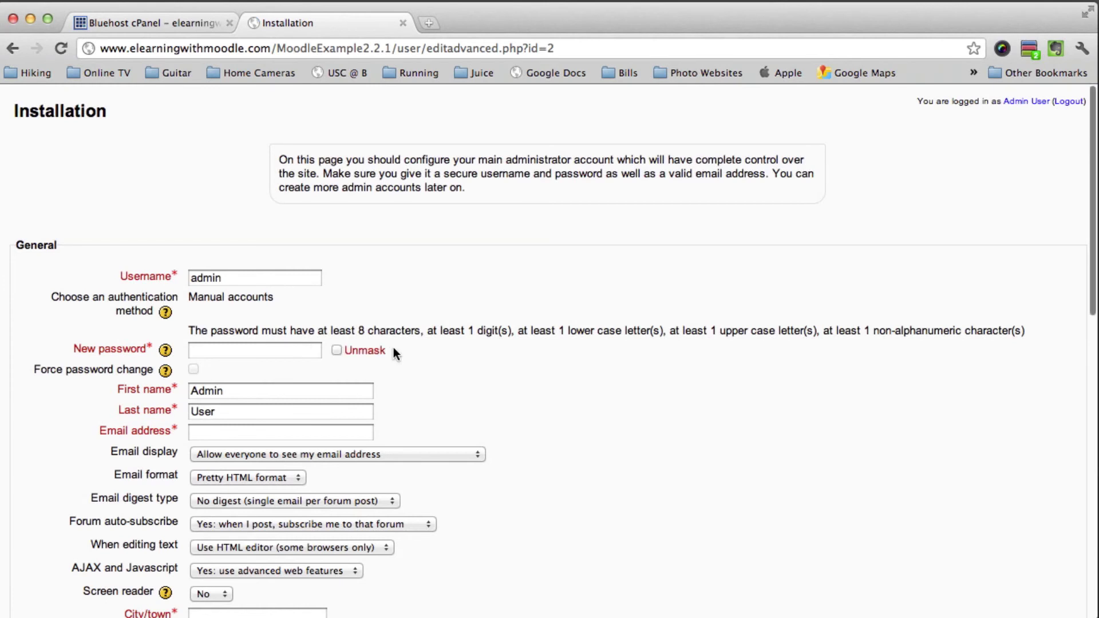
# Complete the admin username and set a new administrator password, shown unmasked
pyautogui.click(242, 280)
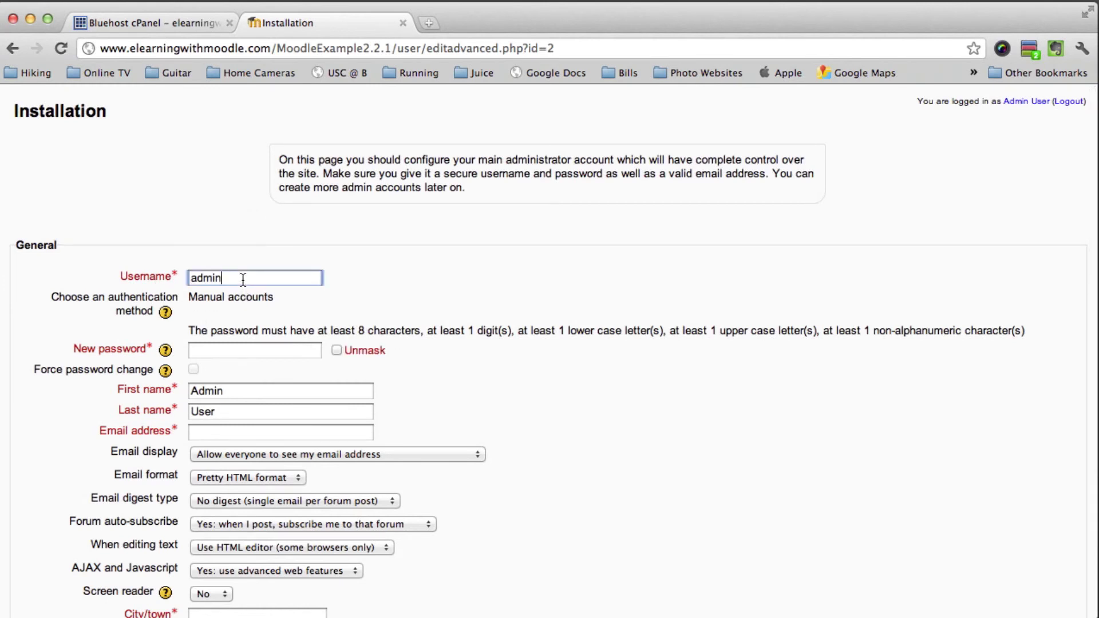
pyautogui.scroll(-3, 553, 353)
pyautogui.scroll(3, 249, 297)
pyautogui.click(265, 348)
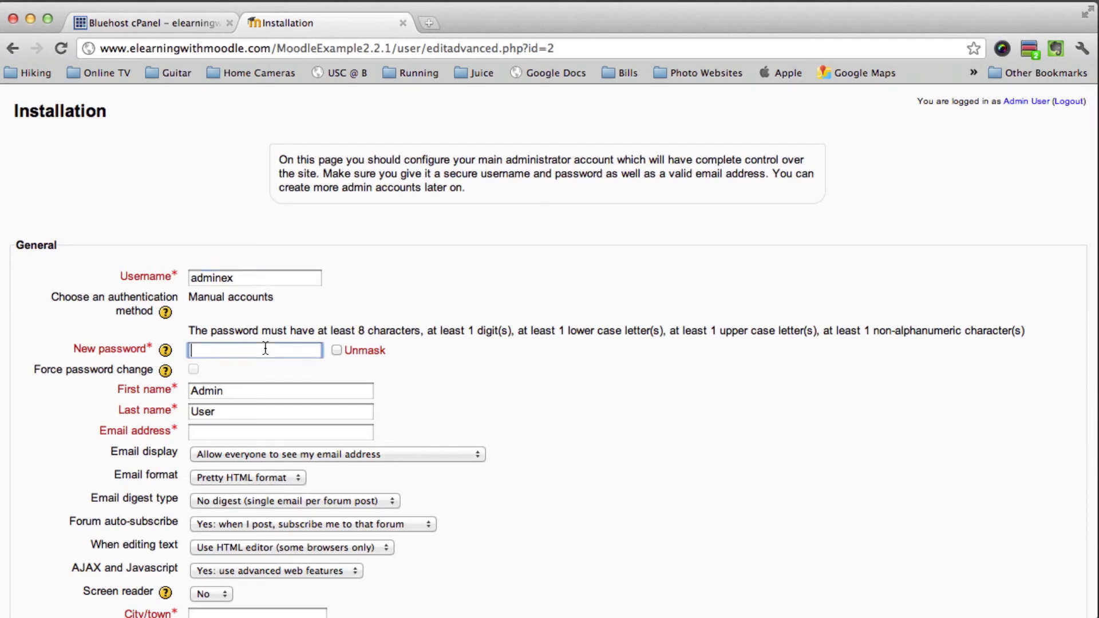
pyautogui.click(337, 350)
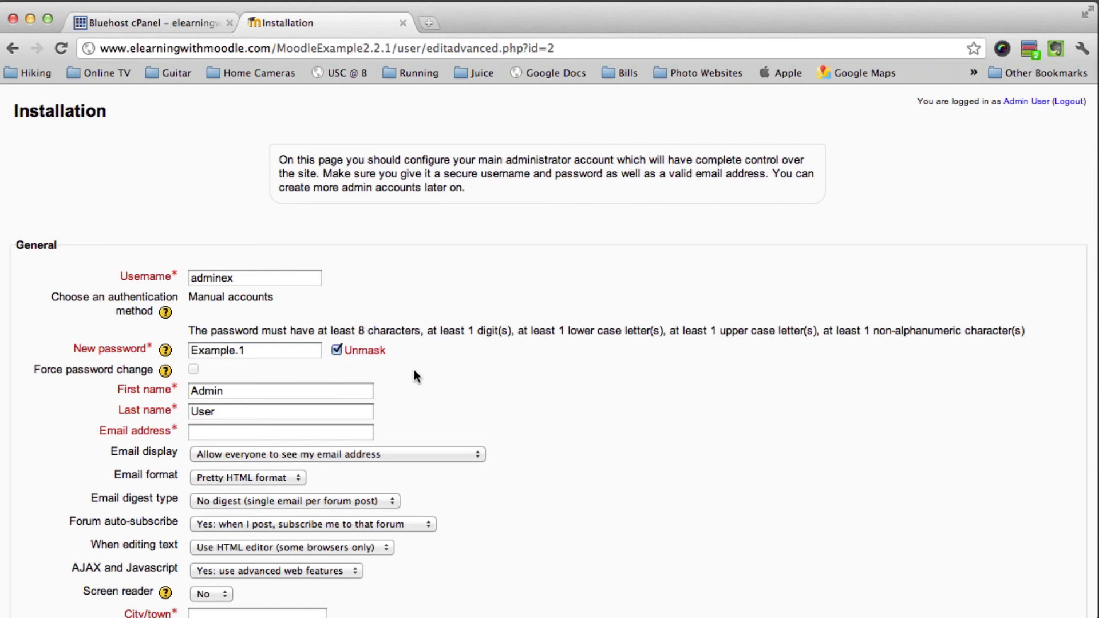
# Enter the support email address for the administrator account
pyautogui.click(256, 432)
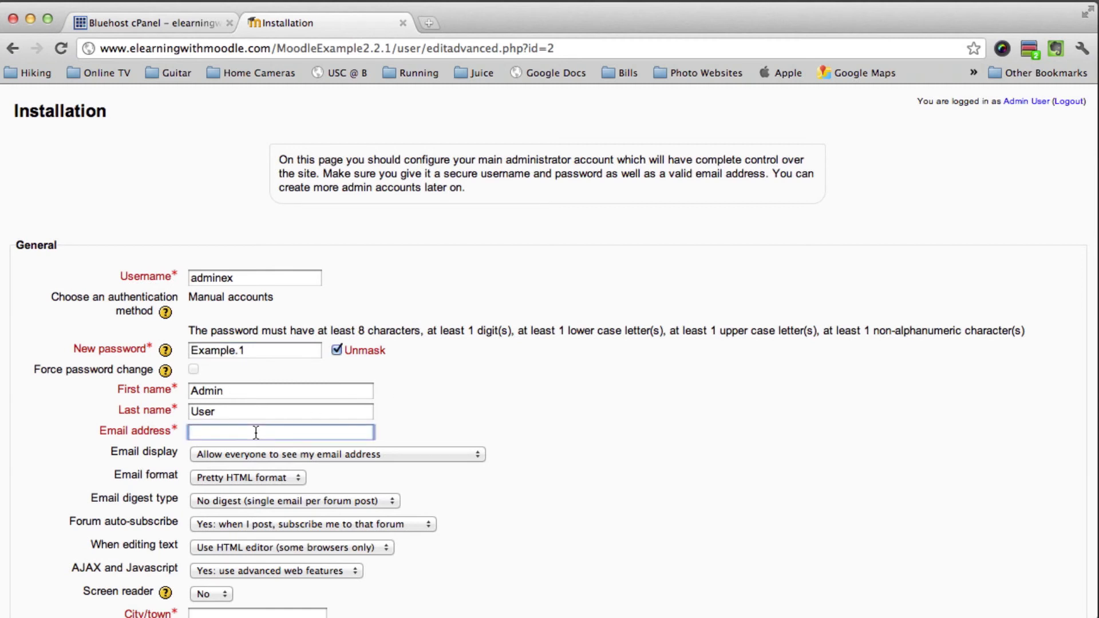
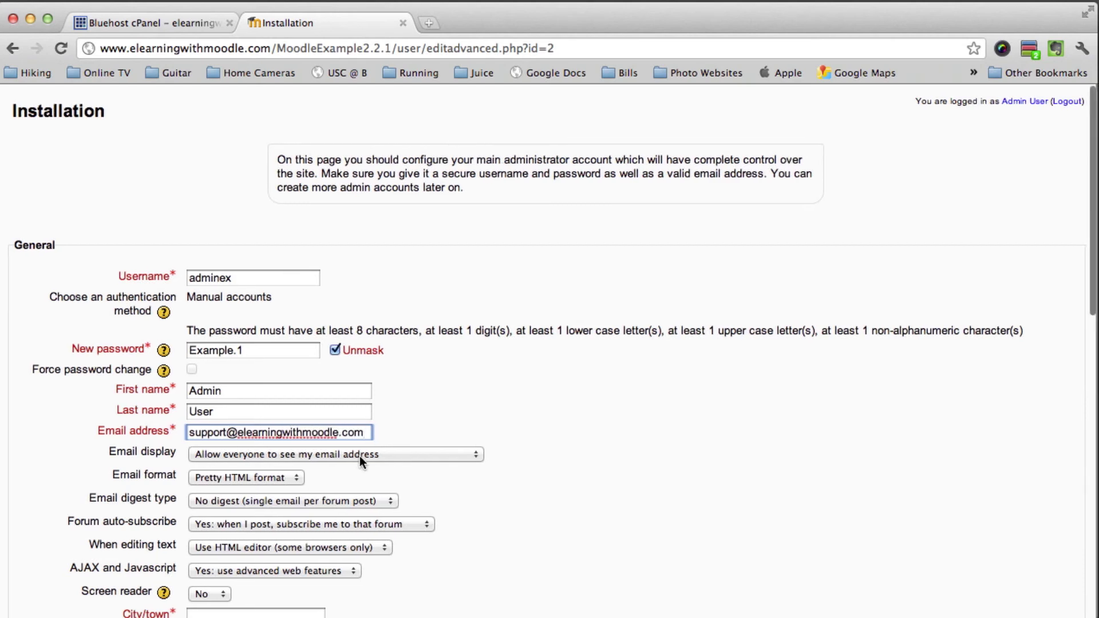
pyautogui.scroll(-5, 360, 456)
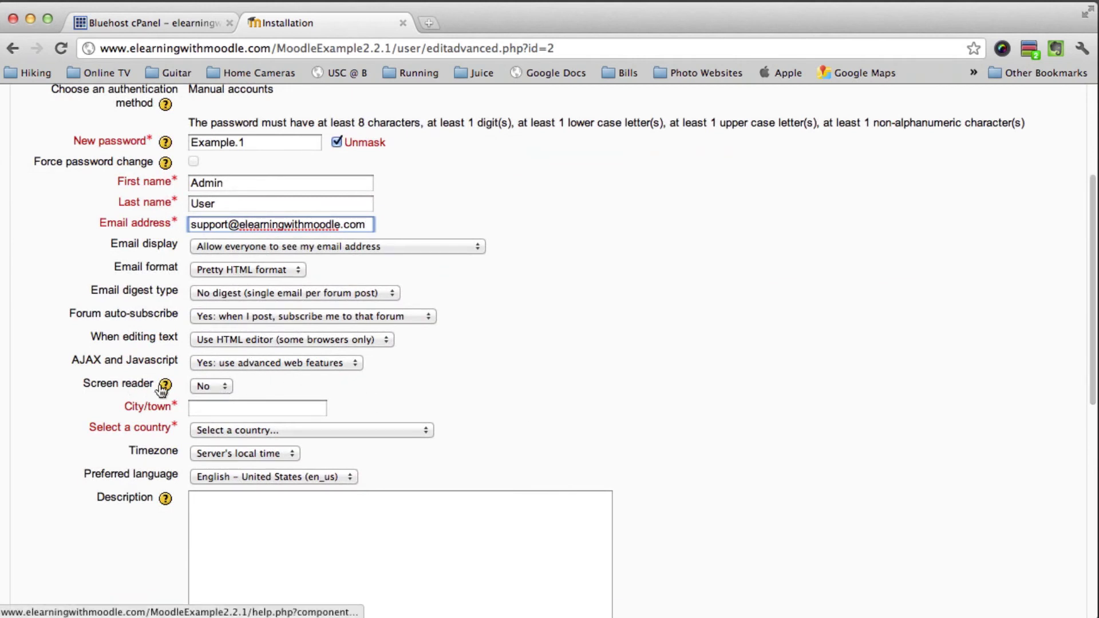
# Set the admin's city to Anywhere and country to United States
pyautogui.click(222, 409)
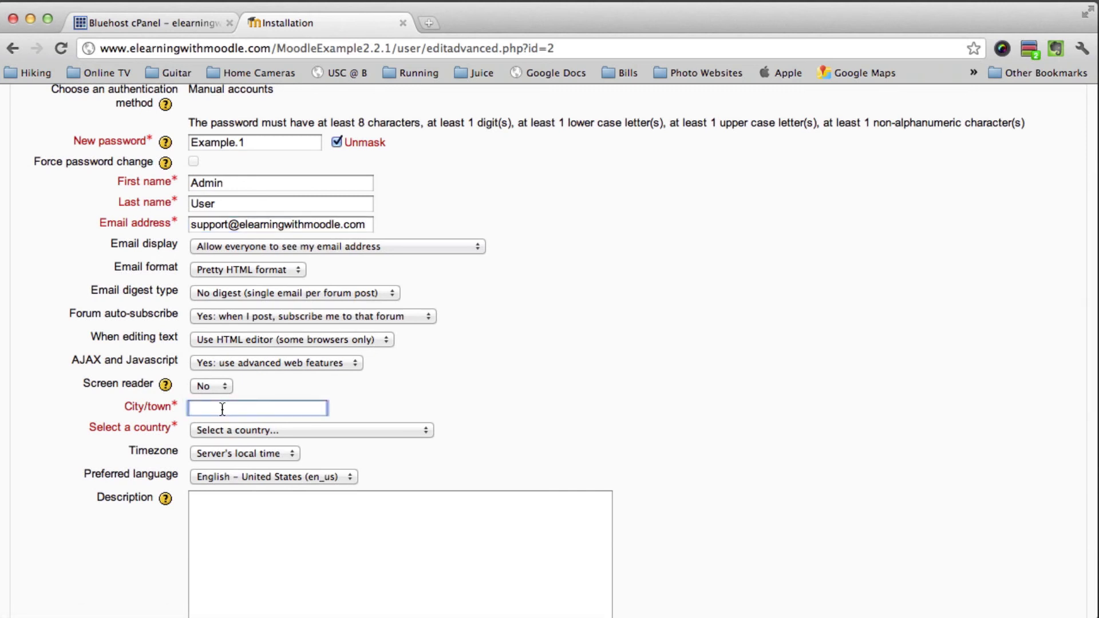
pyautogui.write('Anywhere')
pyautogui.click(224, 431)
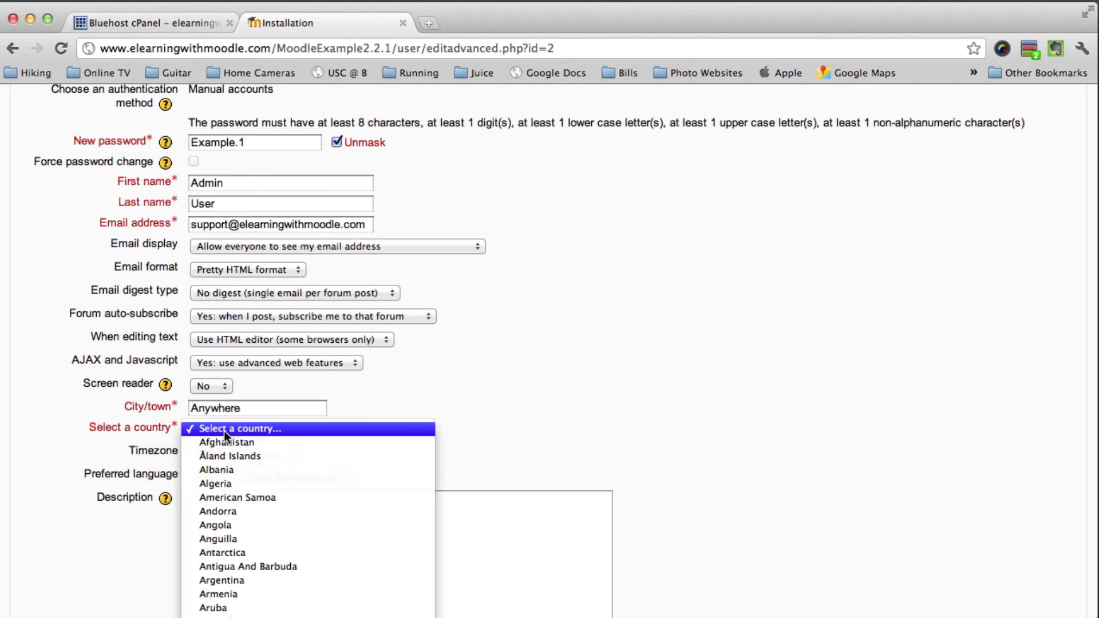
pyautogui.scroll(-15, 225, 431)
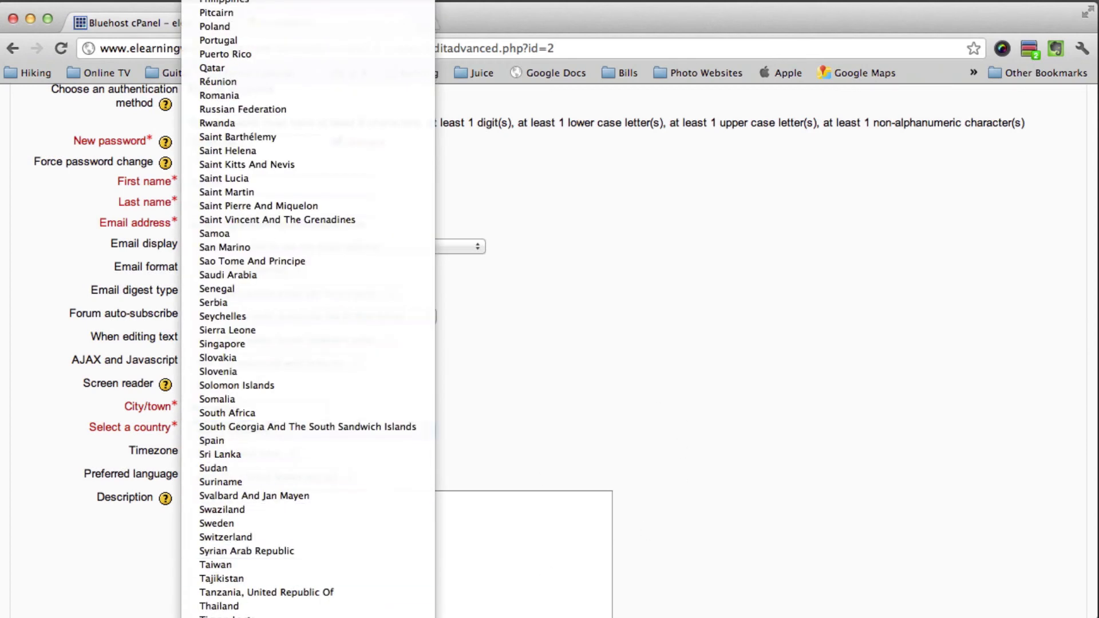
pyautogui.press('Return')
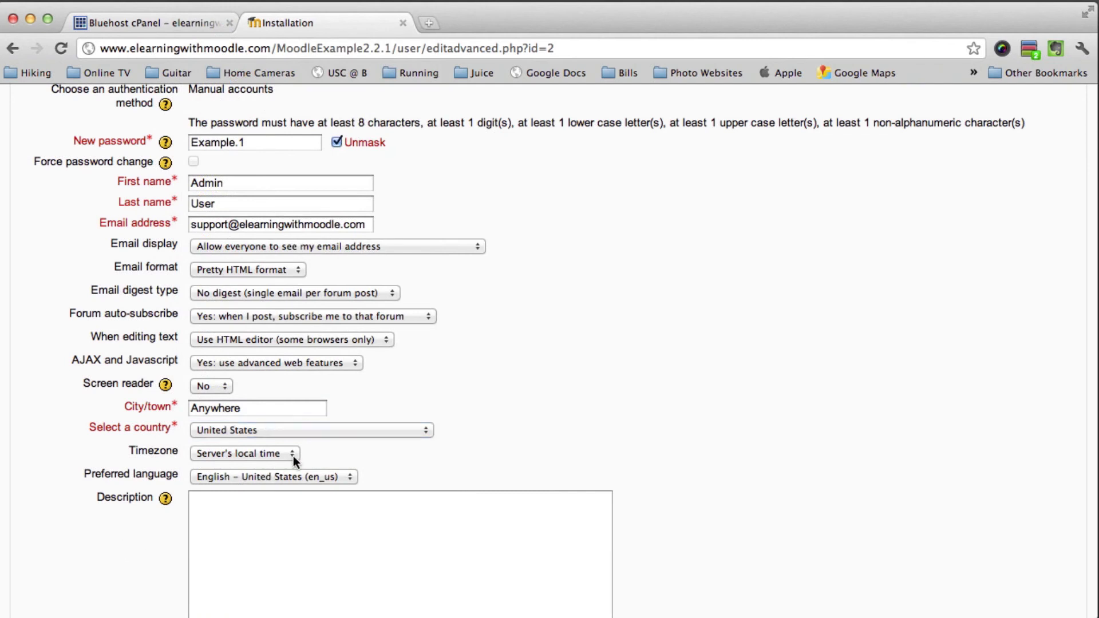
# Keep the server's local time zone and submit the admin profile with Update profile
pyautogui.click(283, 453)
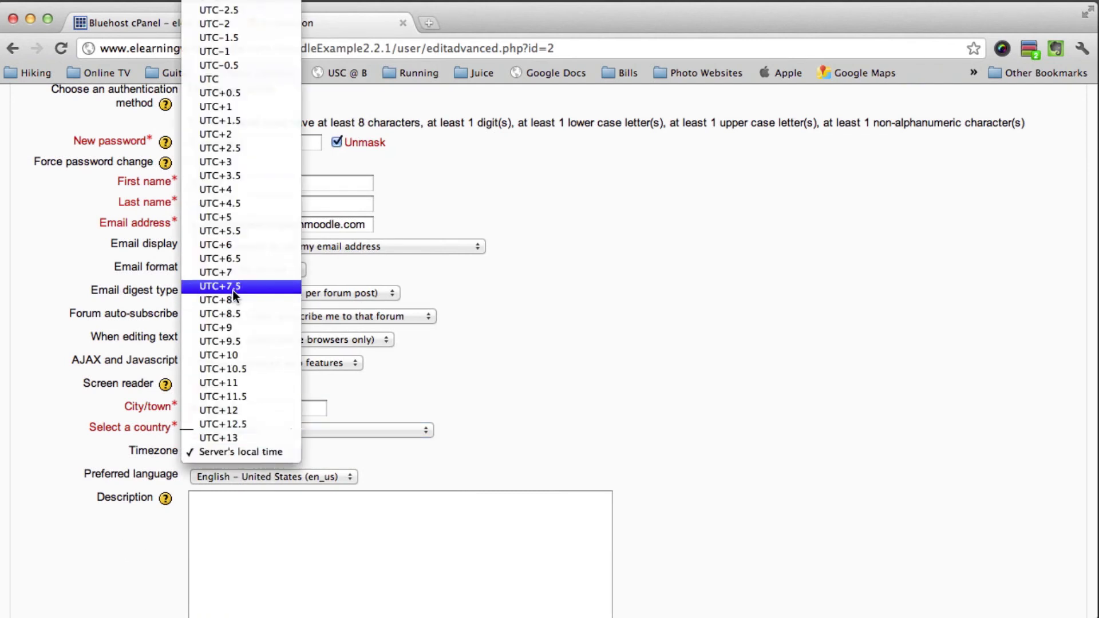
pyautogui.scroll(5, 233, 290)
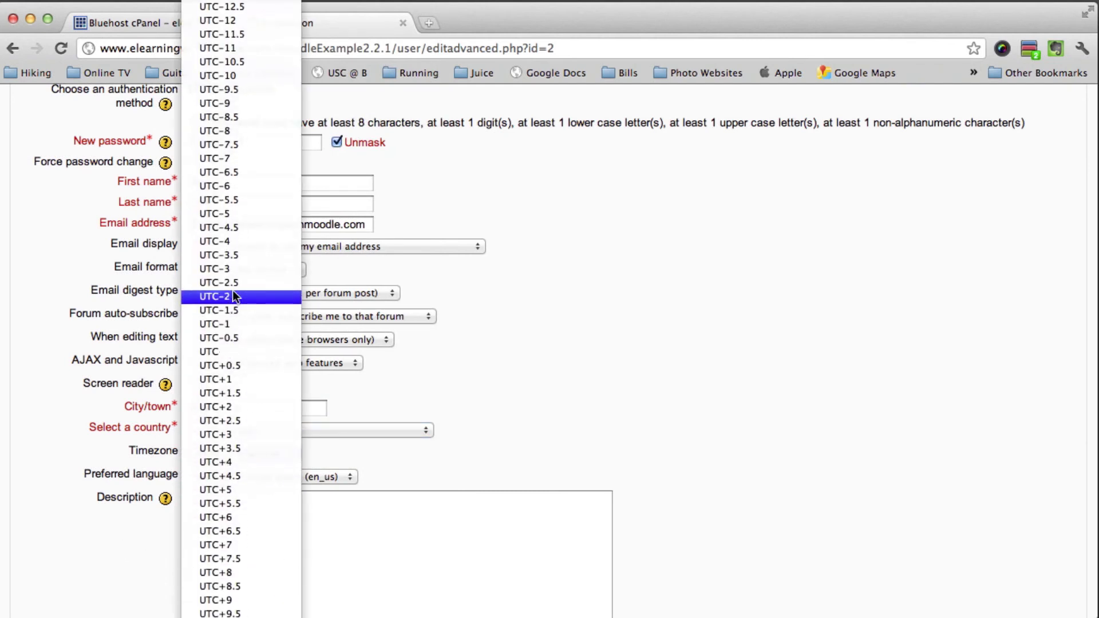
pyautogui.click(496, 438)
pyautogui.scroll(-5, 438, 443)
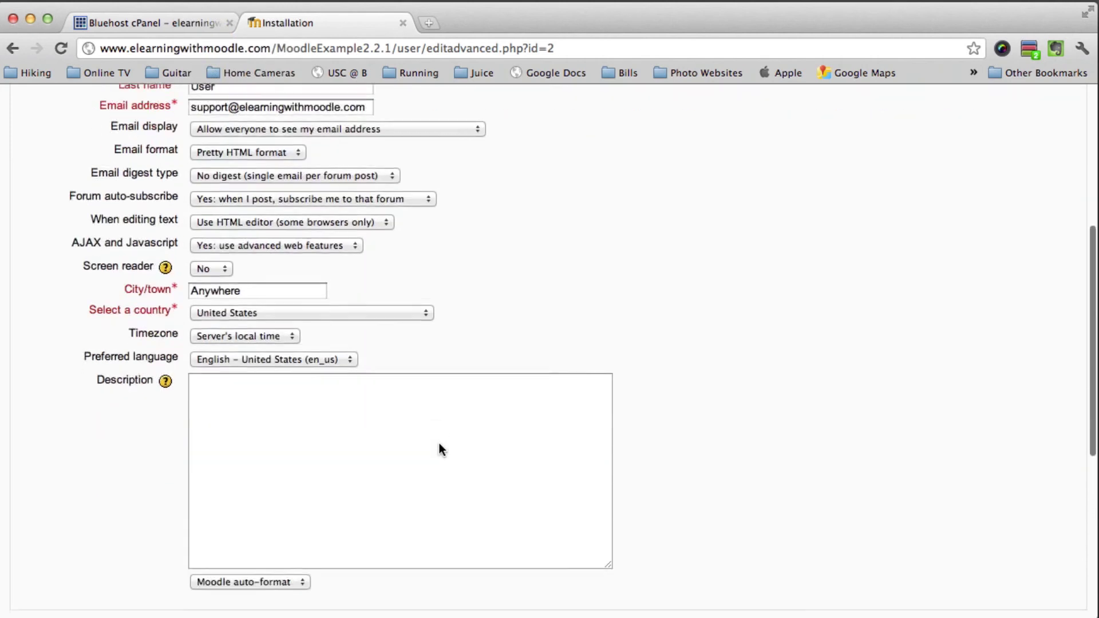
pyautogui.scroll(-3, 329, 571)
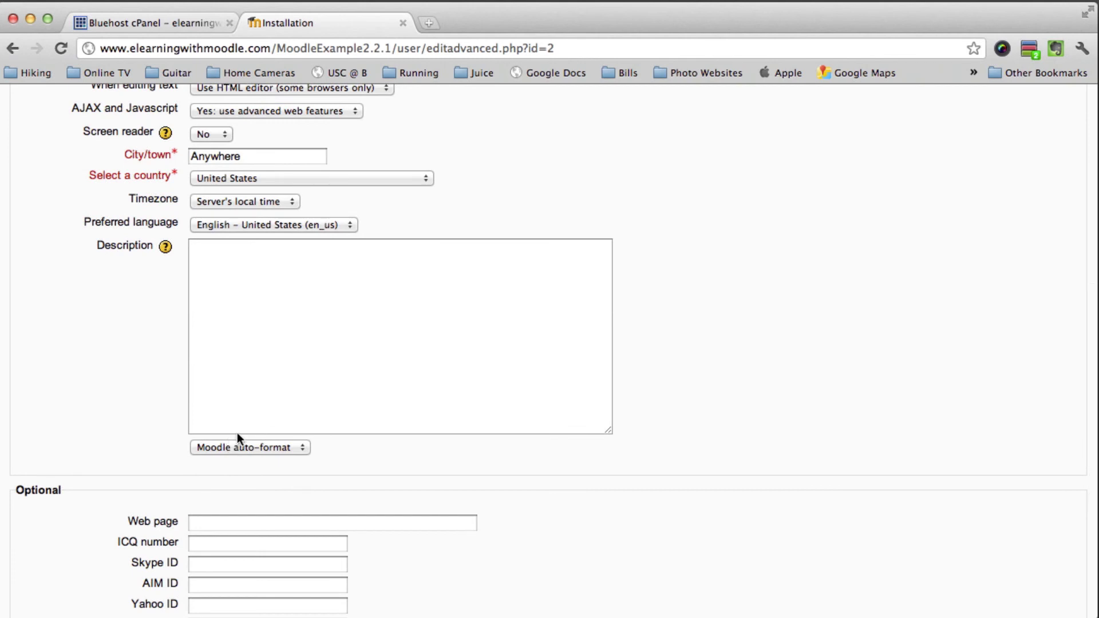
pyautogui.scroll(-3, 282, 359)
pyautogui.scroll(-5, 309, 320)
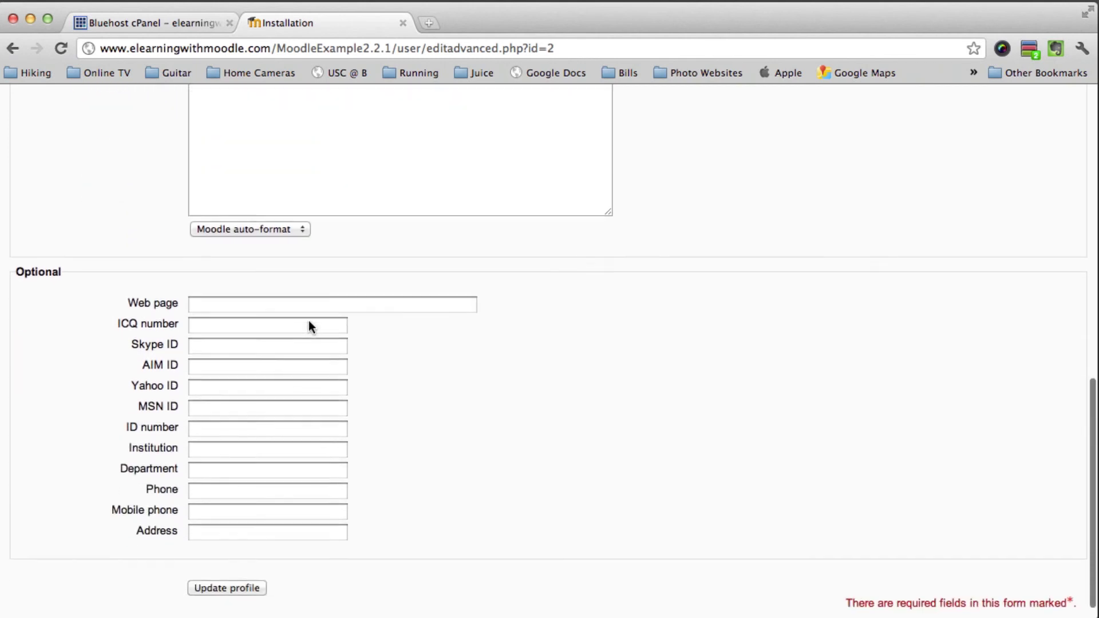
pyautogui.scroll(-1, 216, 422)
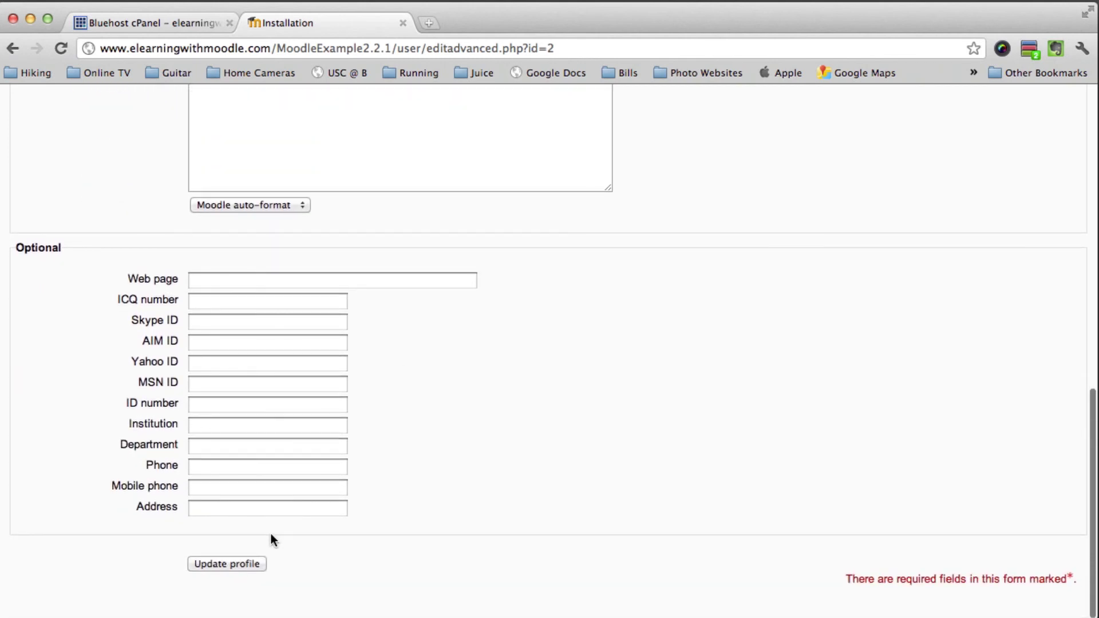
pyautogui.click(235, 566)
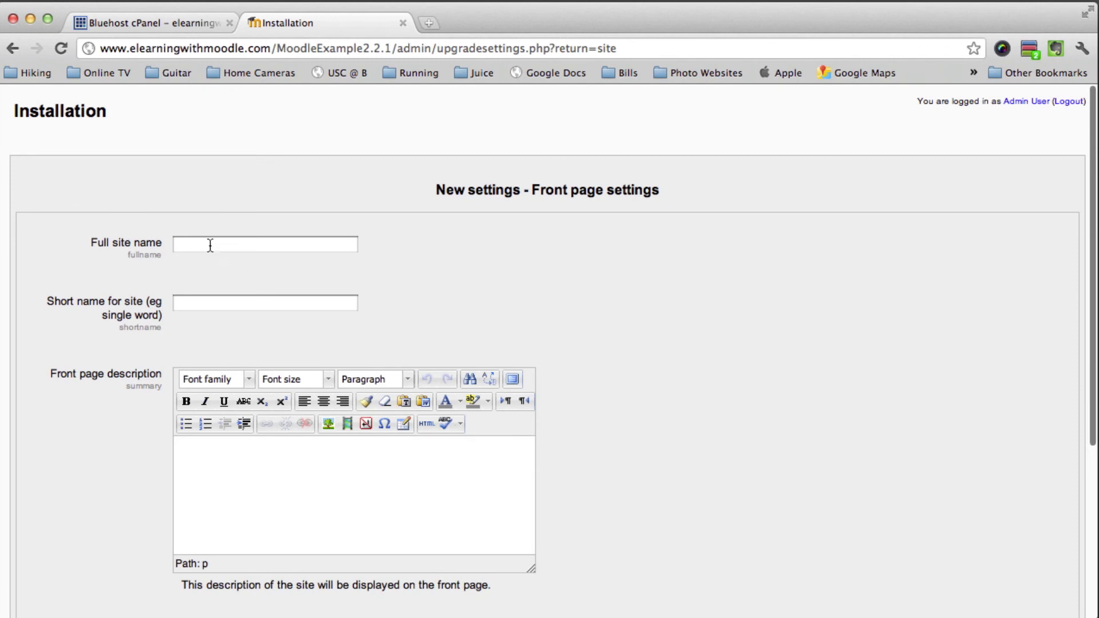
# Name the site 'Moodle Example 2.2.1' with short name 'MEx2.2.1'
pyautogui.click(209, 245)
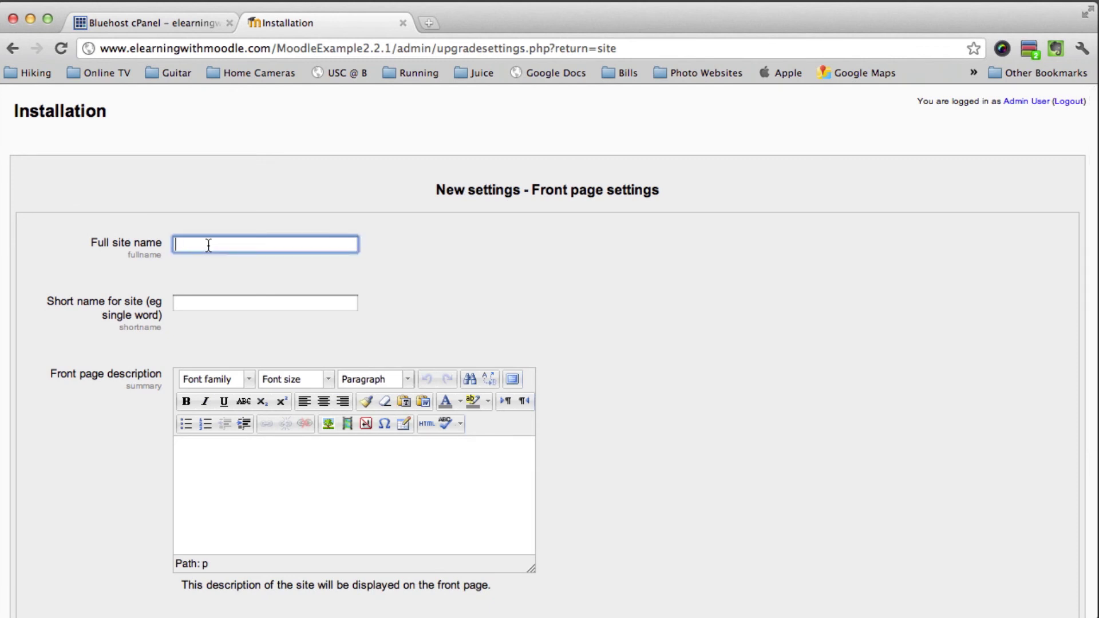
pyautogui.write('Moodle ')
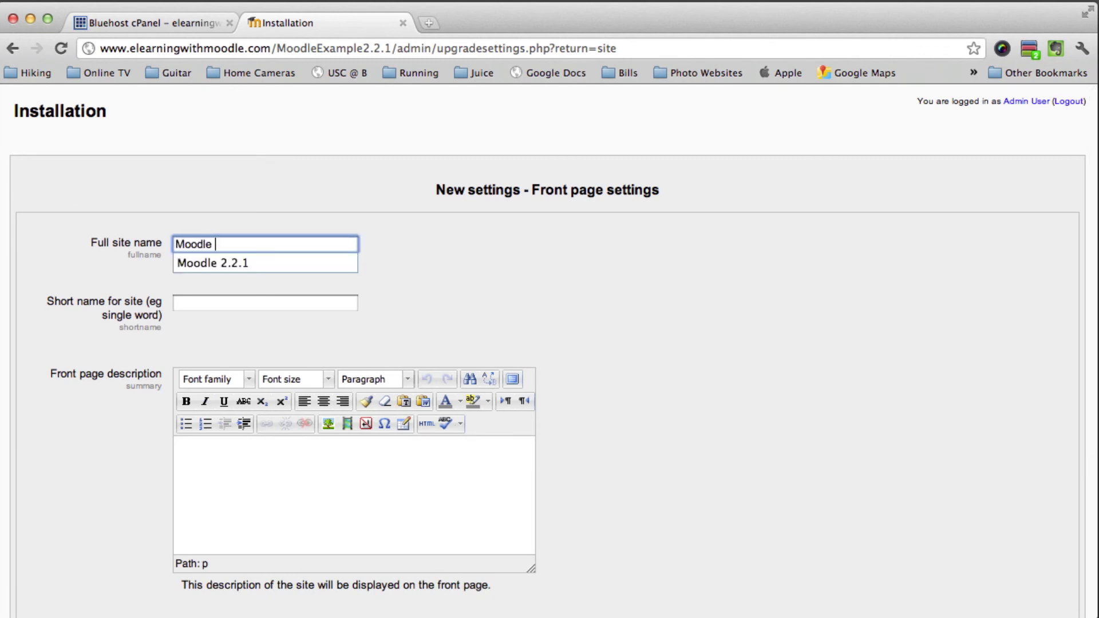
pyautogui.write('Example ')
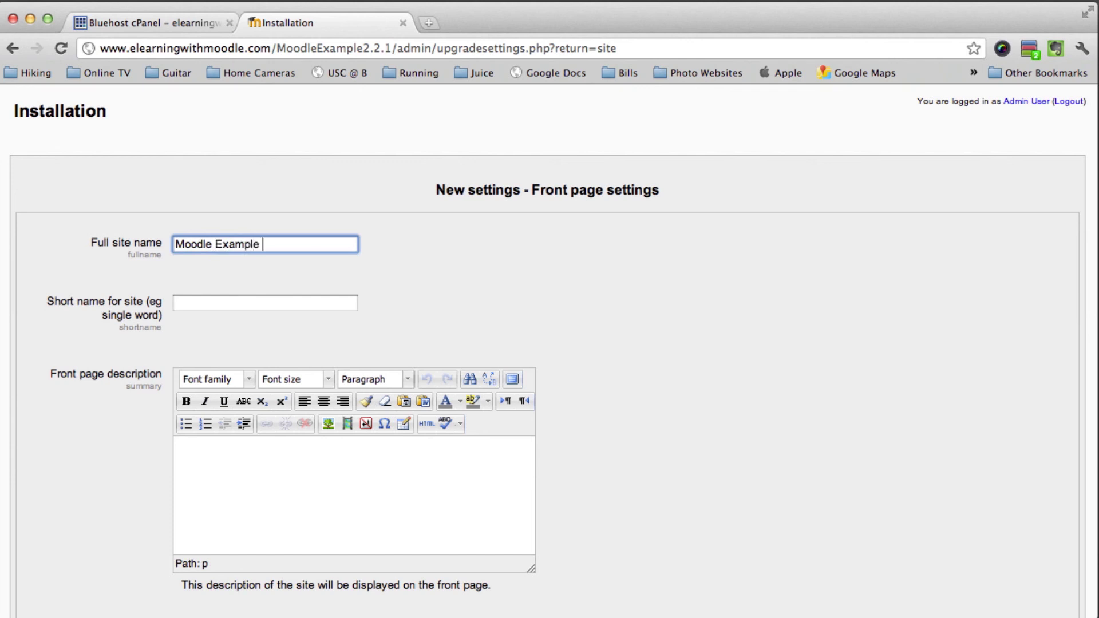
pyautogui.write('2.2.1')
pyautogui.click(208, 303)
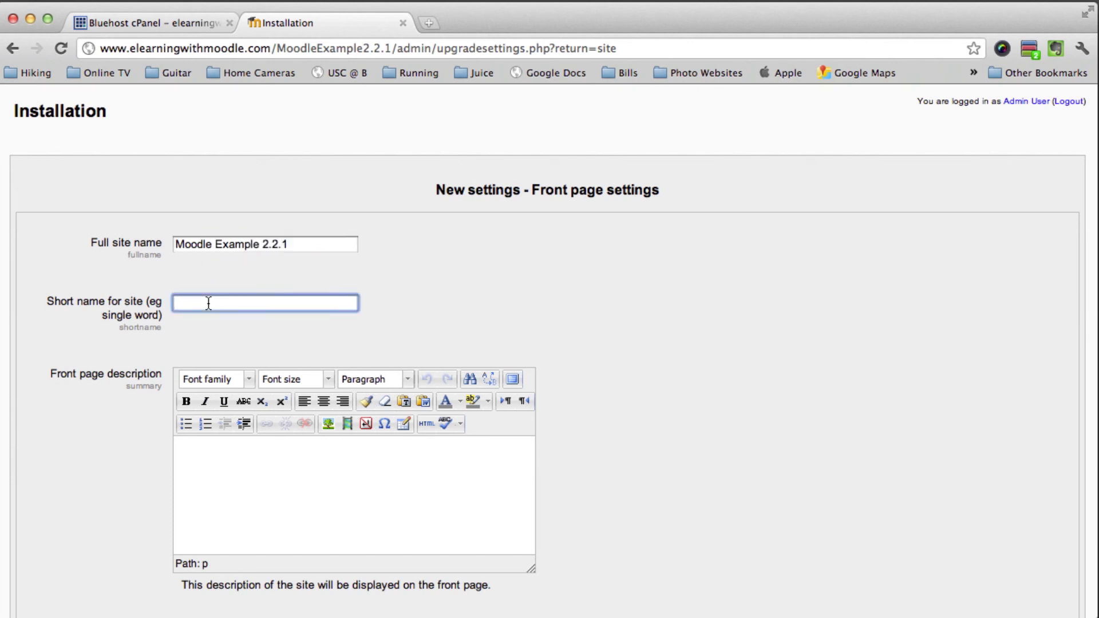
pyautogui.write('MEx2.2.1')
pyautogui.scroll(-2, 596, 309)
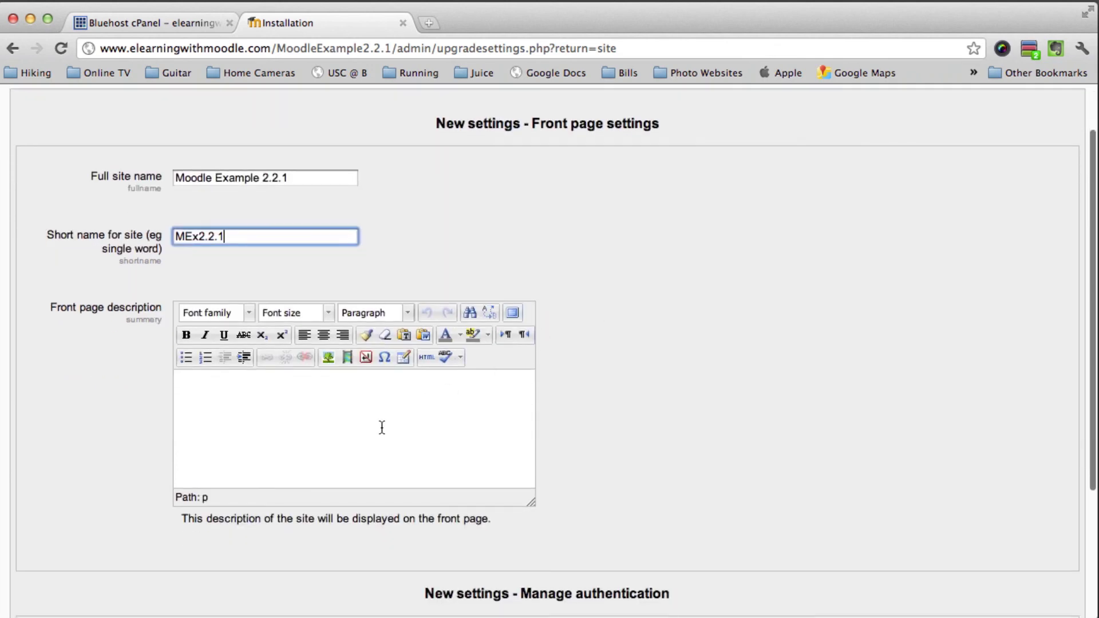
pyautogui.click(382, 428)
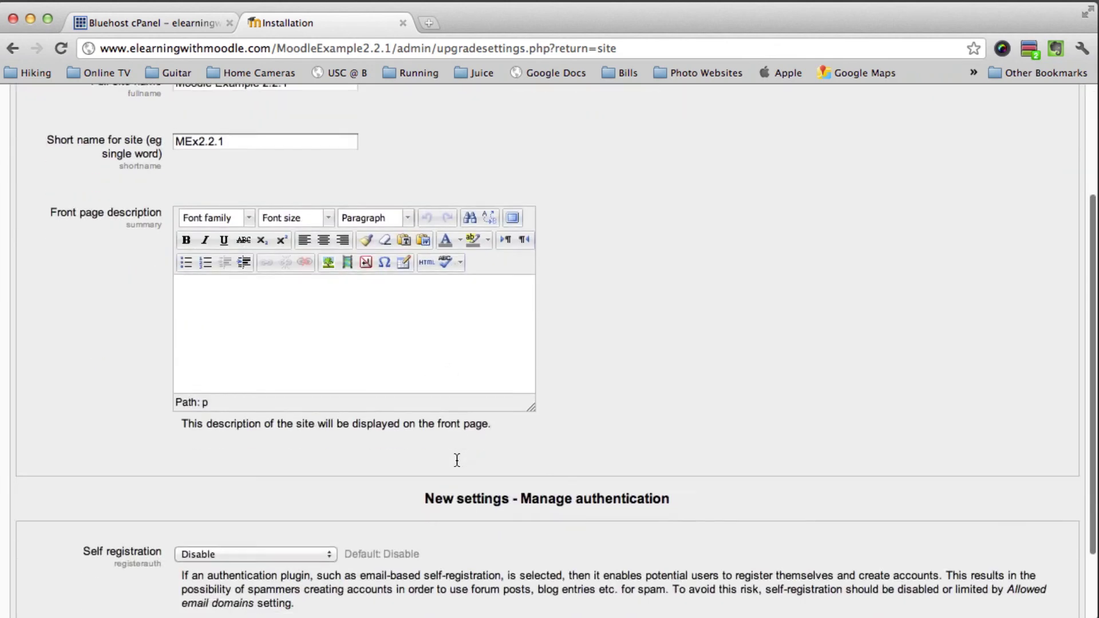
# Set Self registration to Email-based self-registration and save the front page settings
pyautogui.scroll(-6, 456, 458)
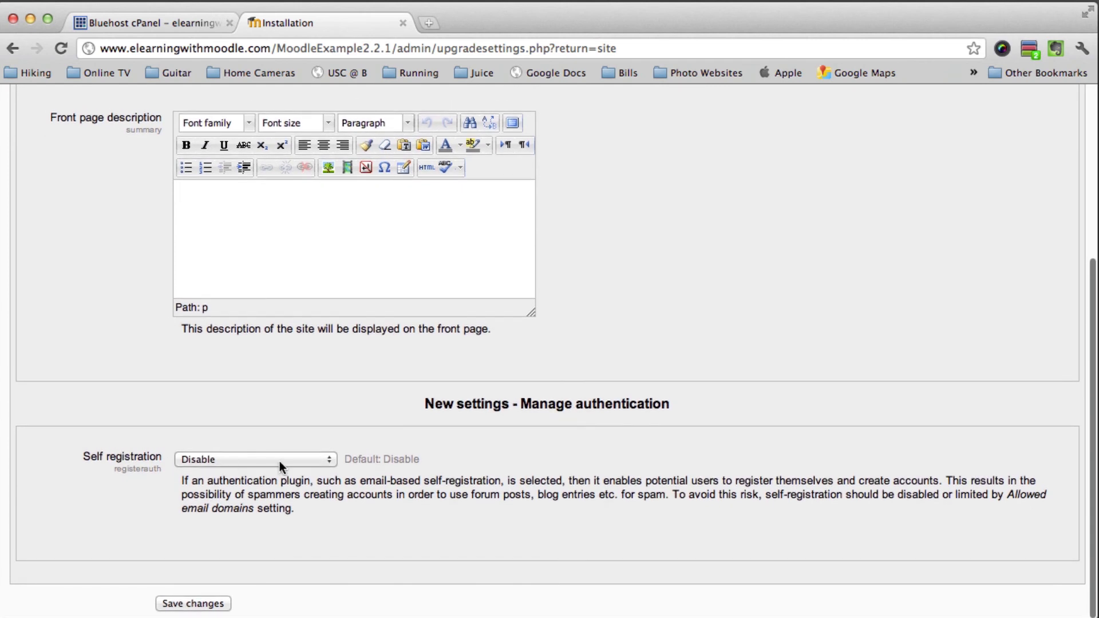
pyautogui.click(269, 460)
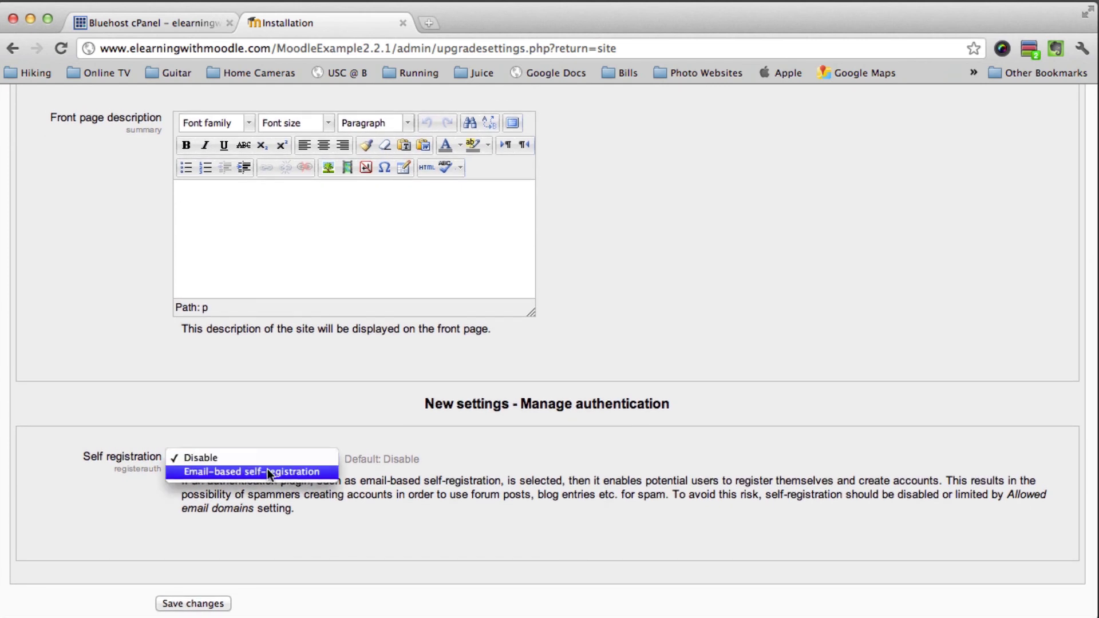
pyautogui.click(267, 471)
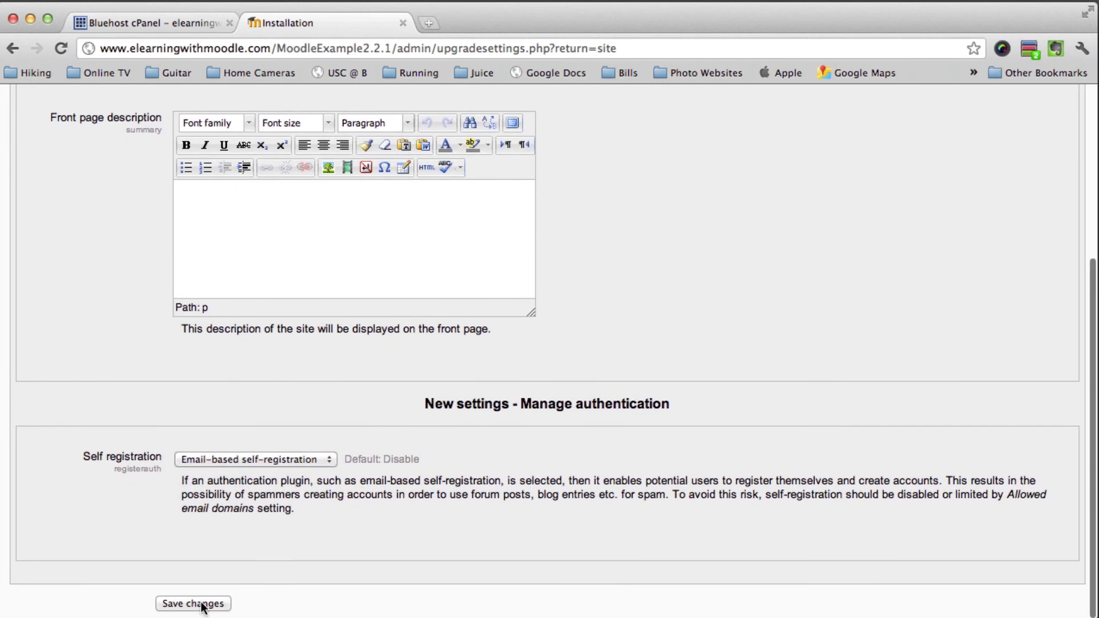
pyautogui.click(201, 604)
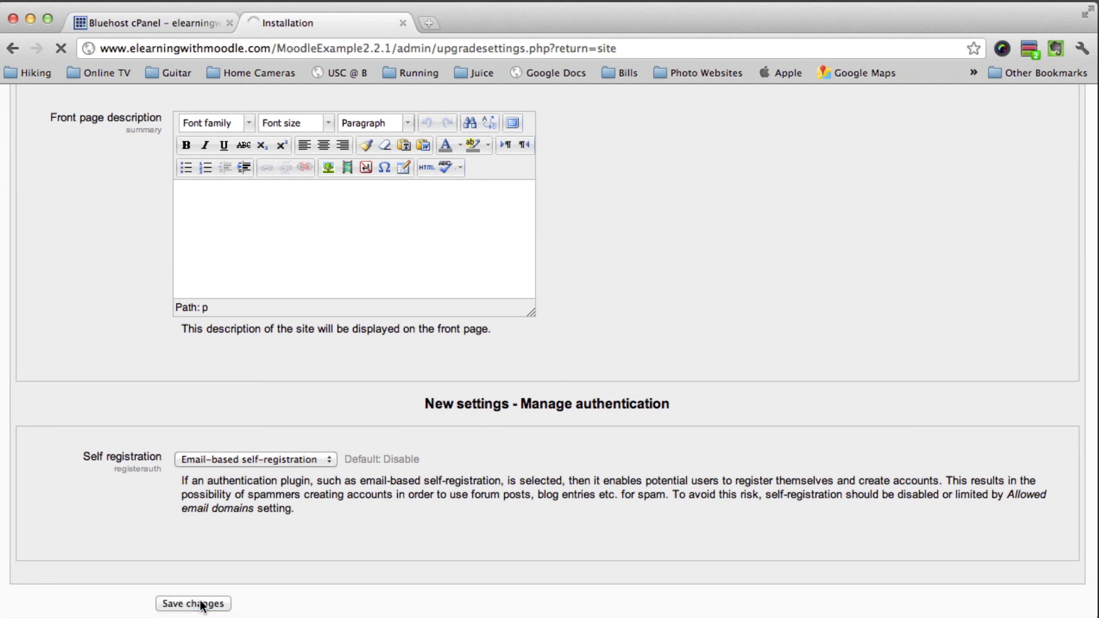